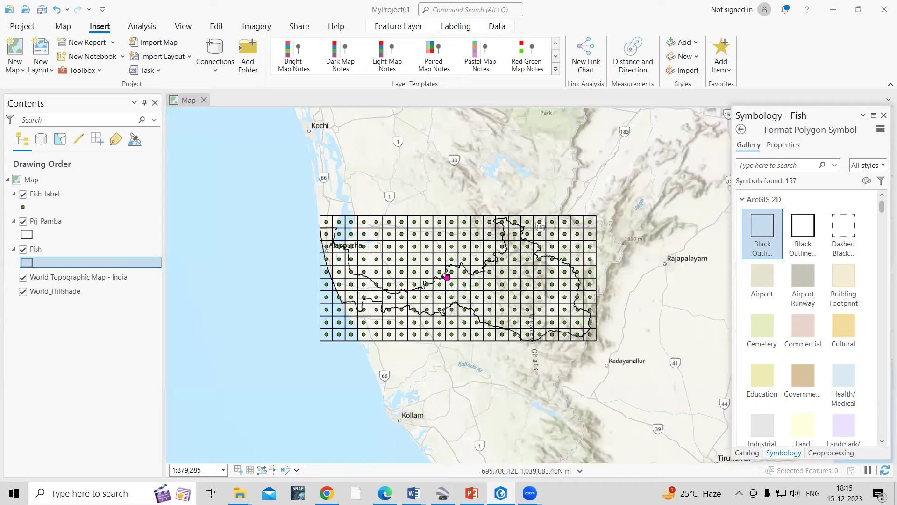
Bring up the ChatGPT 'Create Fishnet in ArcGIS' conversation in Chrome.
{"action": "scroll", "coordinate": [436, 260], "scroll_direction": "up", "scroll_amount": 2}
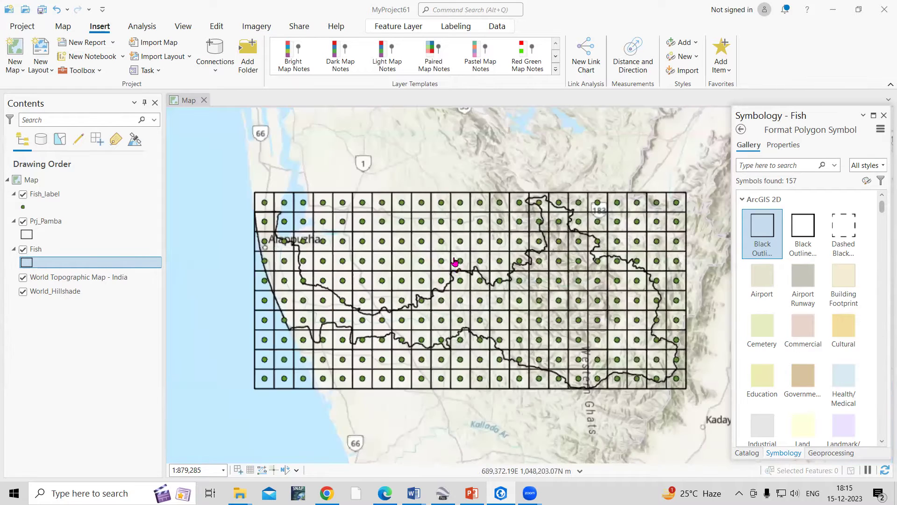
{"action": "scroll", "coordinate": [455, 261], "scroll_direction": "up", "scroll_amount": 3}
{"action": "scroll", "coordinate": [454, 261], "scroll_direction": "up", "scroll_amount": 2}
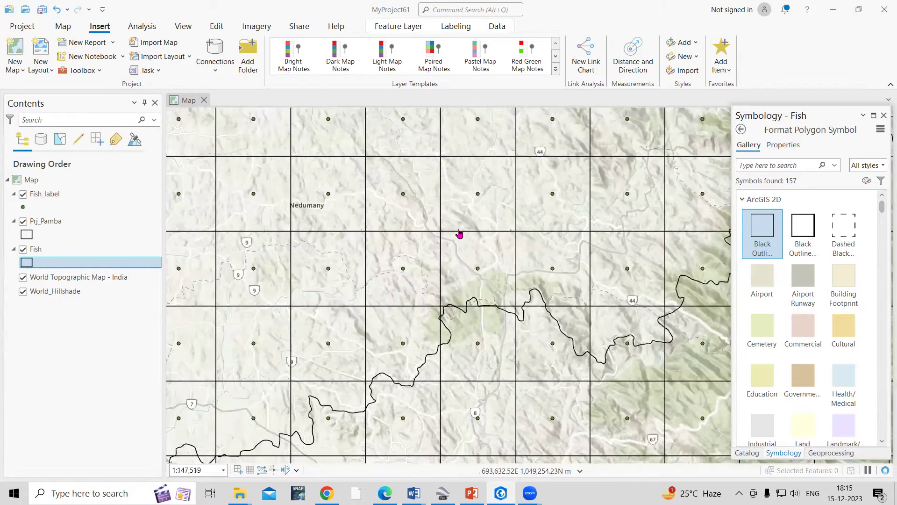
{"action": "scroll", "coordinate": [444, 296], "scroll_direction": "down", "scroll_amount": 2}
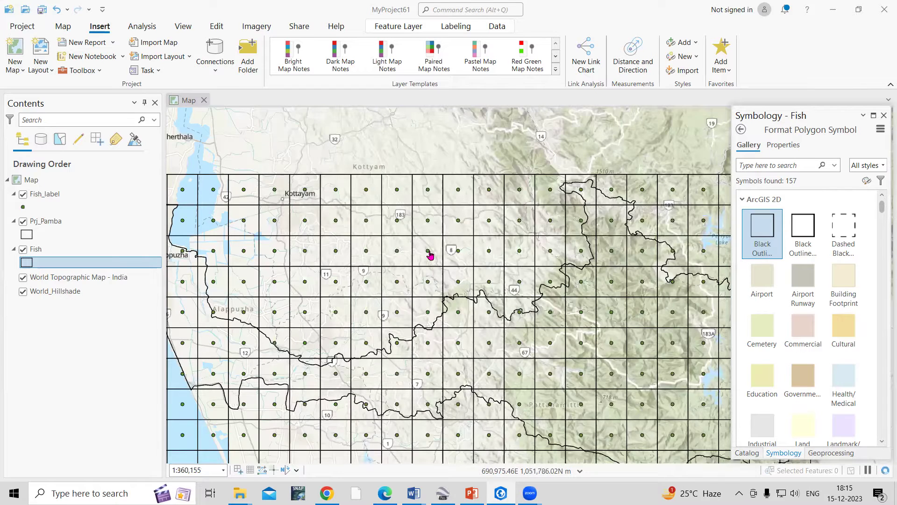
{"action": "scroll", "coordinate": [430, 254], "scroll_direction": "down", "scroll_amount": 1}
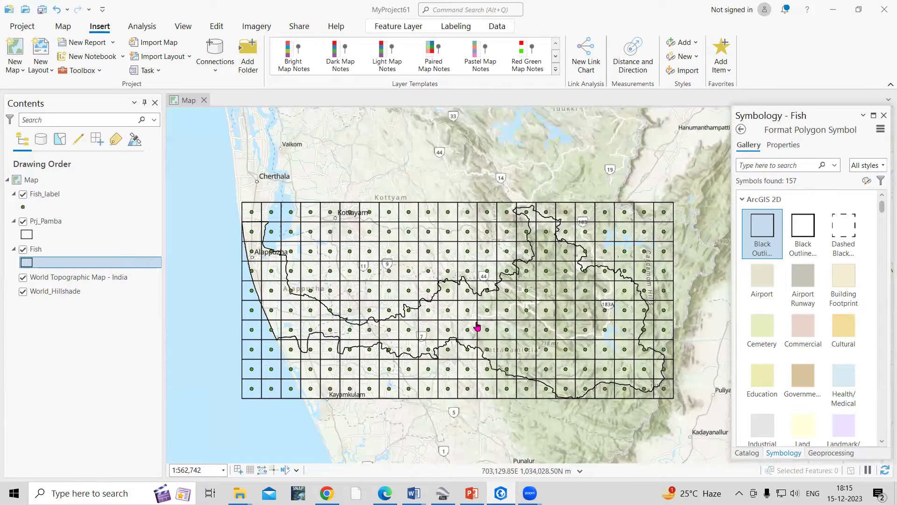
{"action": "scroll", "coordinate": [446, 236], "scroll_direction": "up", "scroll_amount": 1}
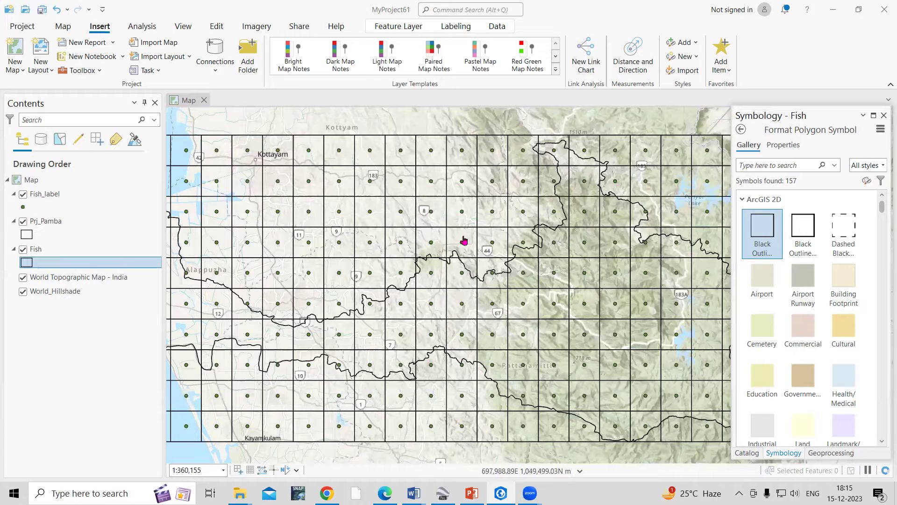
{"action": "scroll", "coordinate": [514, 231], "scroll_direction": "up", "scroll_amount": 2}
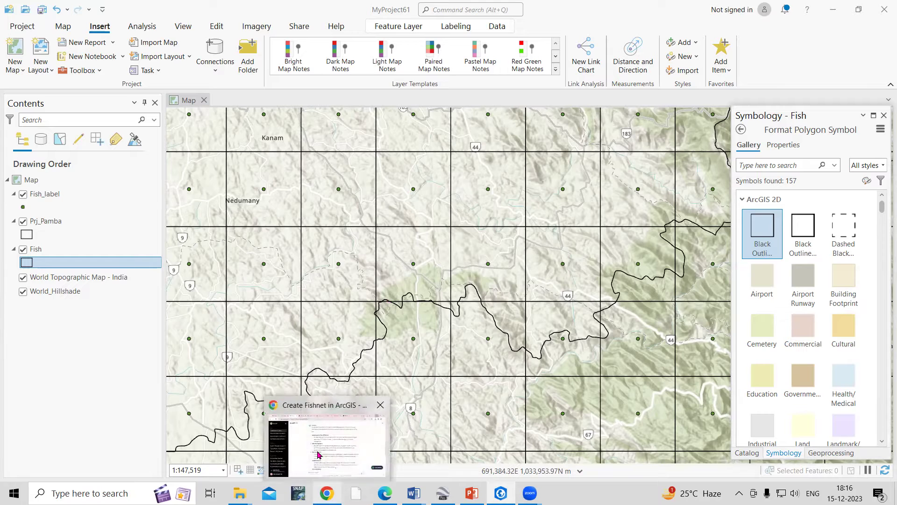
{"action": "left_click", "coordinate": [327, 493]}
Highlight the Sampling and Data Collection, systematic sampling, Data Management and Parcel Mapping passages.
{"action": "scroll", "coordinate": [388, 177], "scroll_direction": "up", "scroll_amount": 1}
{"action": "scroll", "coordinate": [404, 186], "scroll_direction": "down", "scroll_amount": 1}
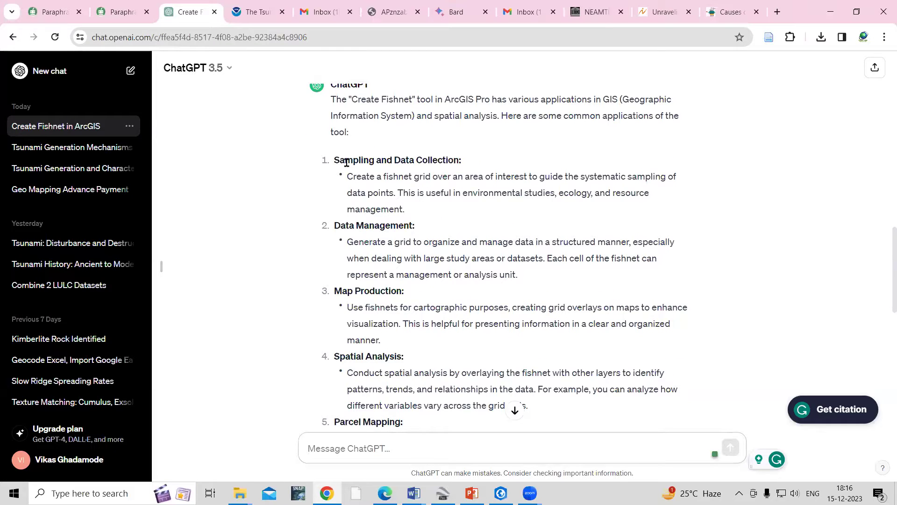
{"action": "left_click_drag", "start_coordinate": [337, 161], "coordinate": [449, 162]}
{"action": "left_click", "coordinate": [448, 208]}
{"action": "scroll", "coordinate": [419, 190], "scroll_direction": "down", "scroll_amount": 1}
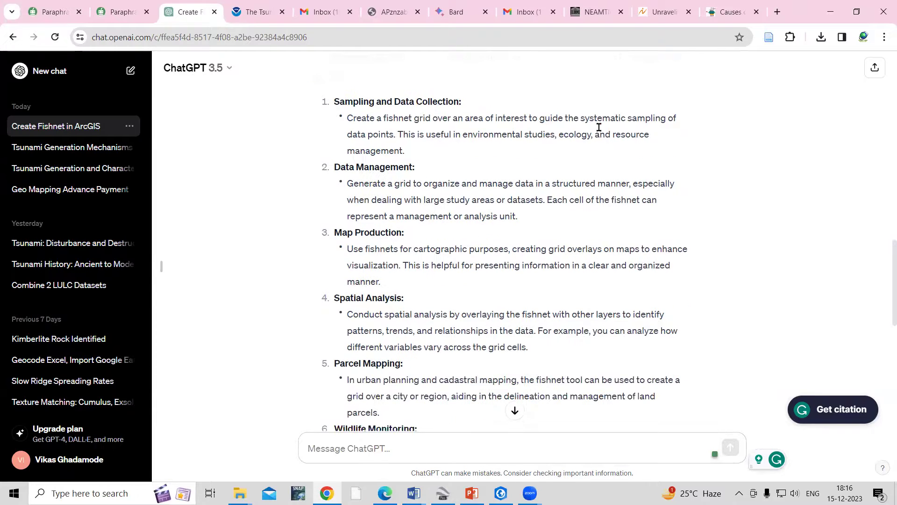
{"action": "left_click_drag", "start_coordinate": [591, 121], "coordinate": [678, 119]}
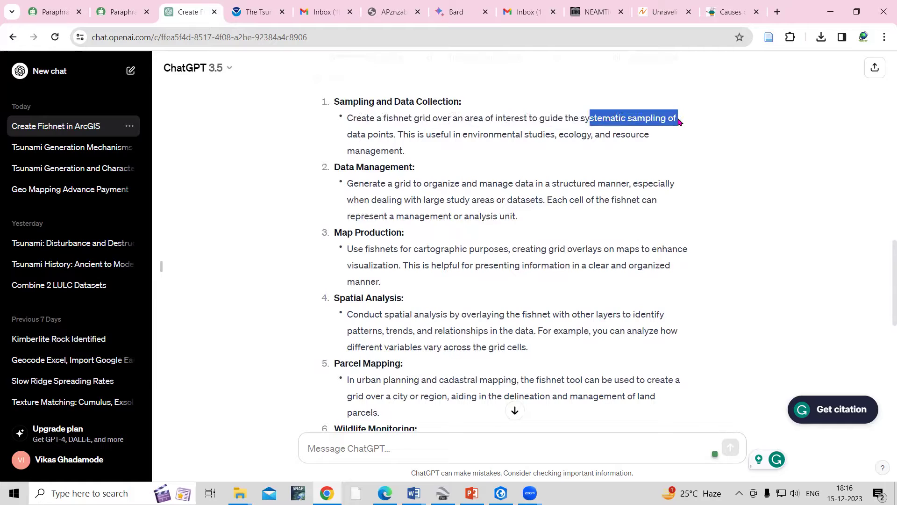
{"action": "left_click", "coordinate": [392, 127]}
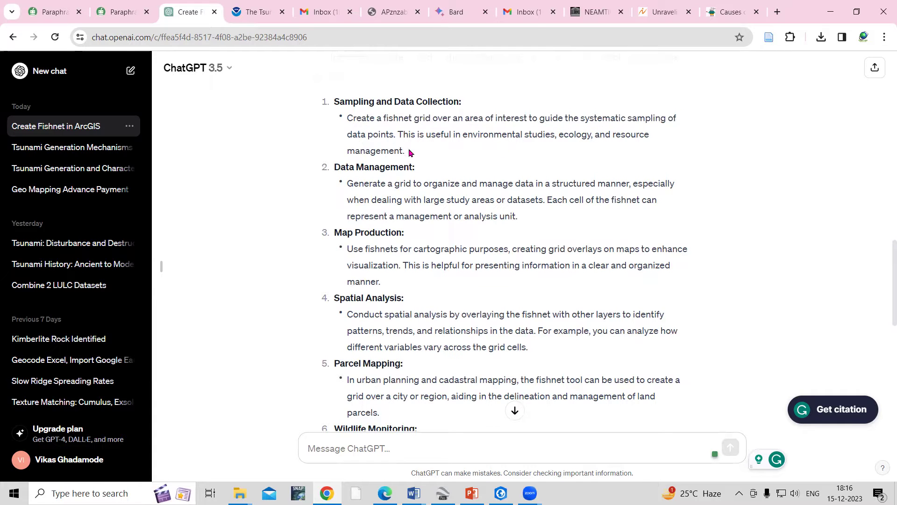
{"action": "scroll", "coordinate": [431, 210], "scroll_direction": "down", "scroll_amount": 1}
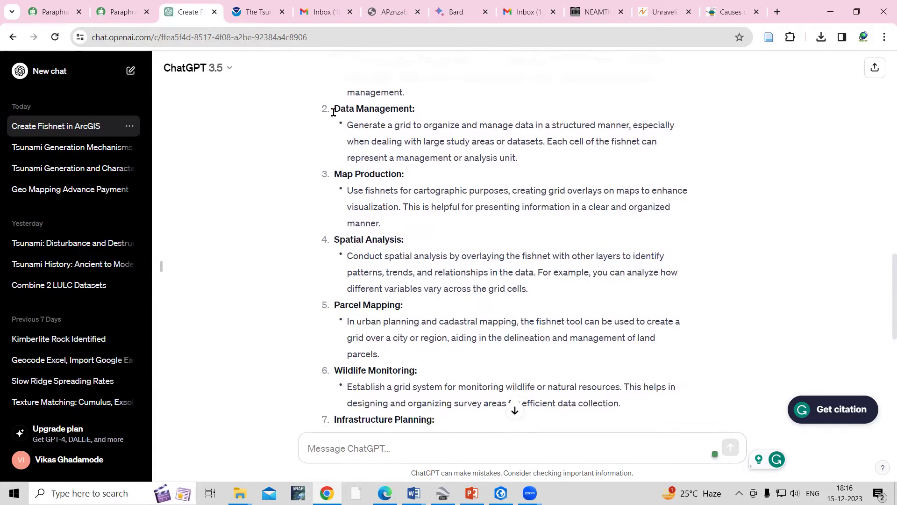
{"action": "left_click_drag", "start_coordinate": [336, 110], "coordinate": [426, 115]}
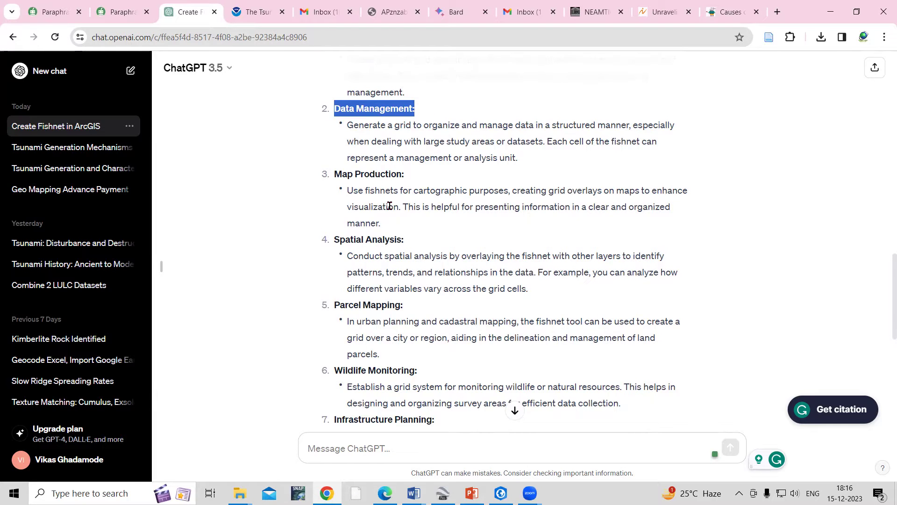
{"action": "scroll", "coordinate": [389, 205], "scroll_direction": "down", "scroll_amount": 2}
{"action": "left_click_drag", "start_coordinate": [357, 189], "coordinate": [403, 189]}
{"action": "left_click", "coordinate": [423, 221]}
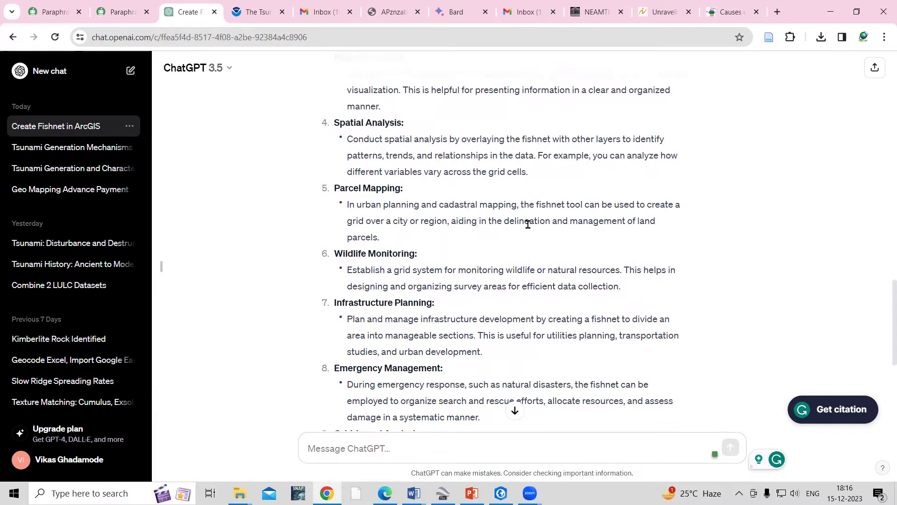
Highlight the Infrastructure Planning and Crop Management headings, then return to ArcGIS Pro.
{"action": "scroll", "coordinate": [451, 242], "scroll_direction": "down", "scroll_amount": 1}
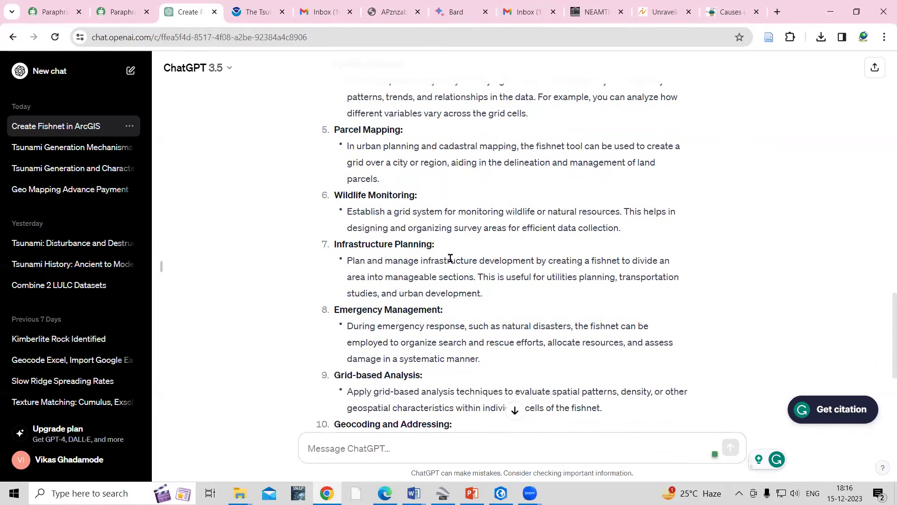
{"action": "left_click_drag", "start_coordinate": [336, 244], "coordinate": [422, 244]}
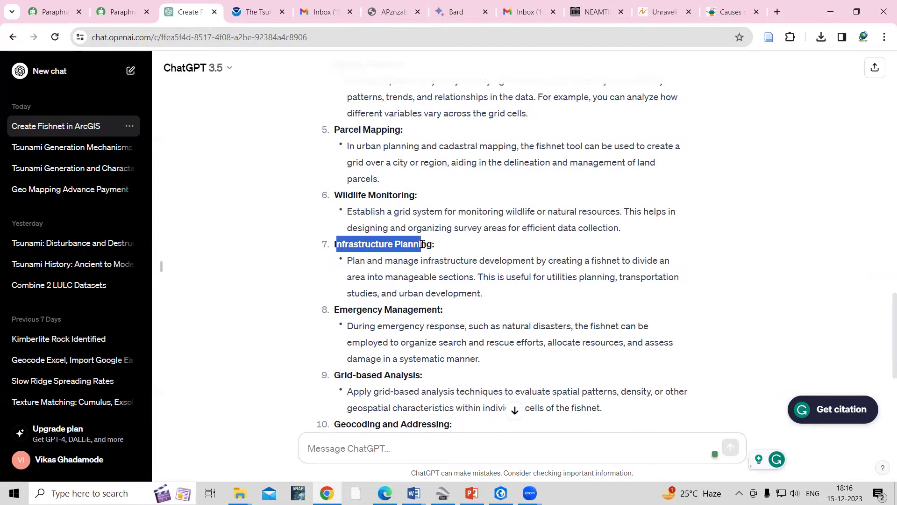
{"action": "scroll", "coordinate": [431, 290], "scroll_direction": "down", "scroll_amount": 2}
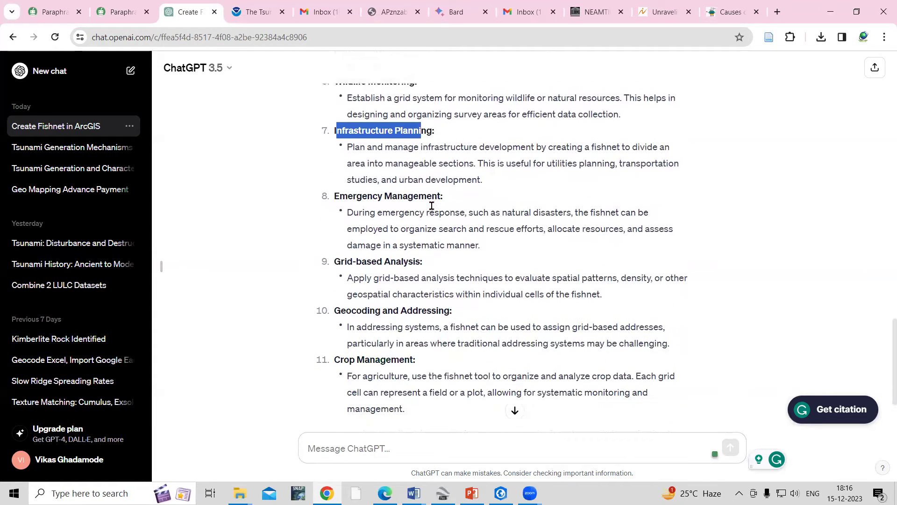
{"action": "scroll", "coordinate": [432, 205], "scroll_direction": "up", "scroll_amount": 1}
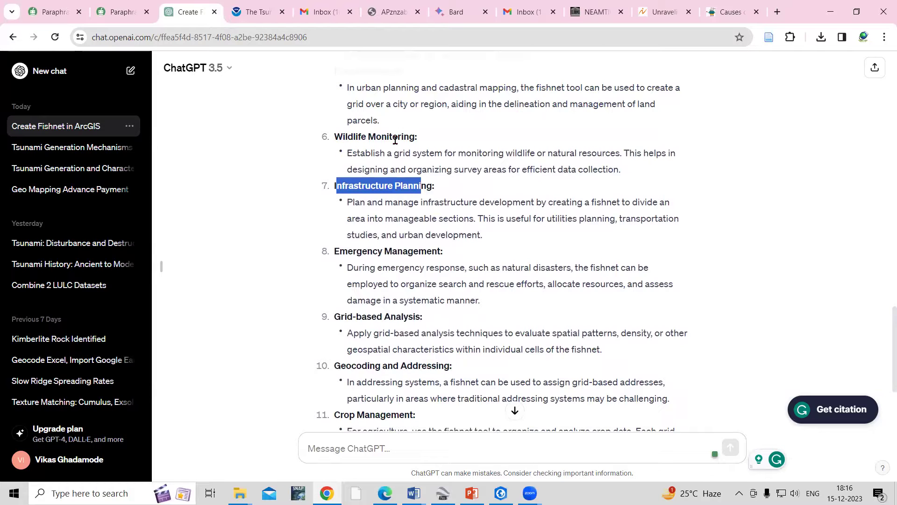
{"action": "left_click", "coordinate": [422, 157]}
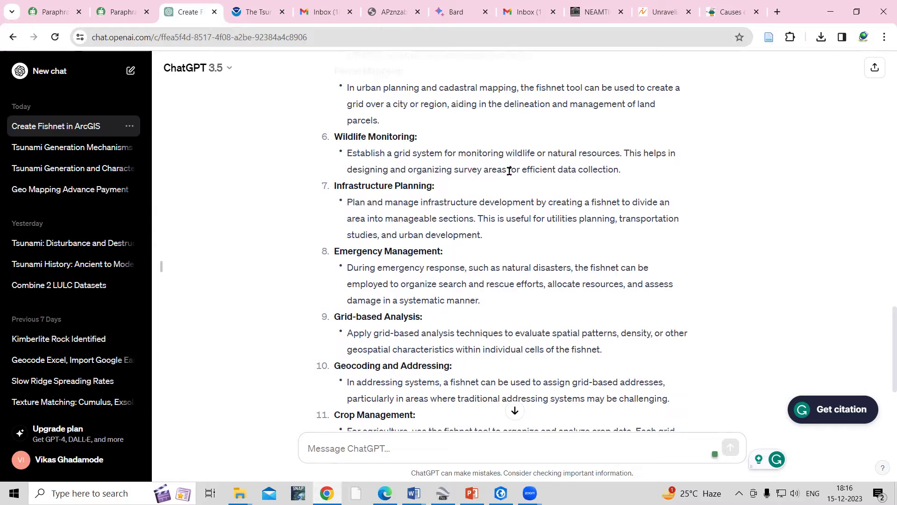
{"action": "scroll", "coordinate": [553, 195], "scroll_direction": "down", "scroll_amount": 1}
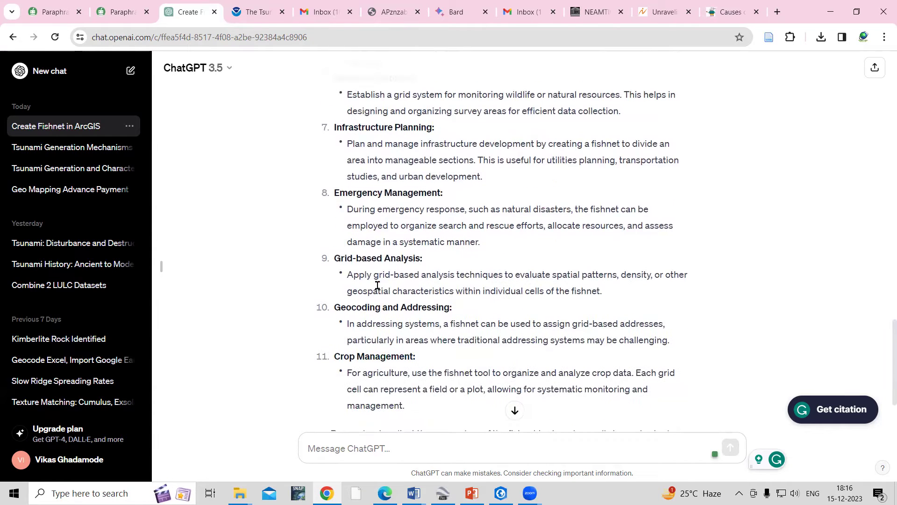
{"action": "left_click_drag", "start_coordinate": [341, 309], "coordinate": [457, 313]}
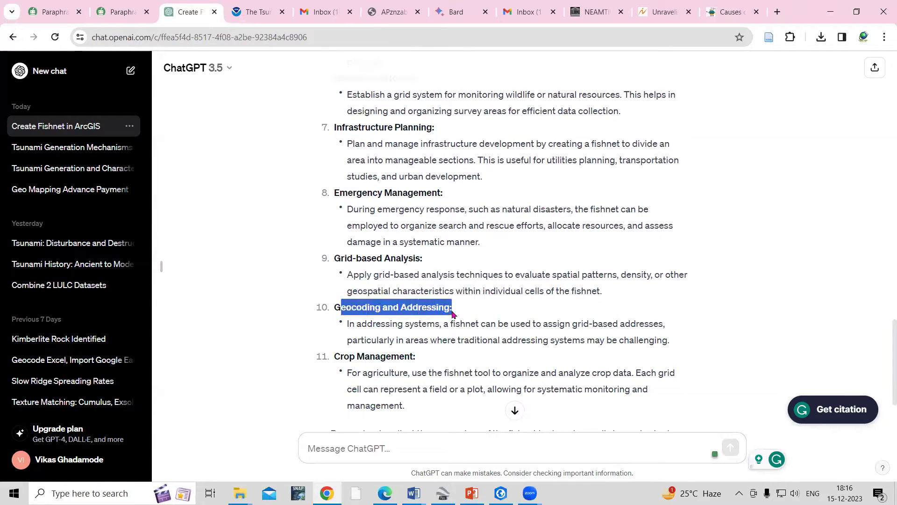
{"action": "scroll", "coordinate": [451, 335], "scroll_direction": "down", "scroll_amount": 1}
{"action": "left_click_drag", "start_coordinate": [352, 298], "coordinate": [432, 303]}
{"action": "left_click", "coordinate": [436, 346]}
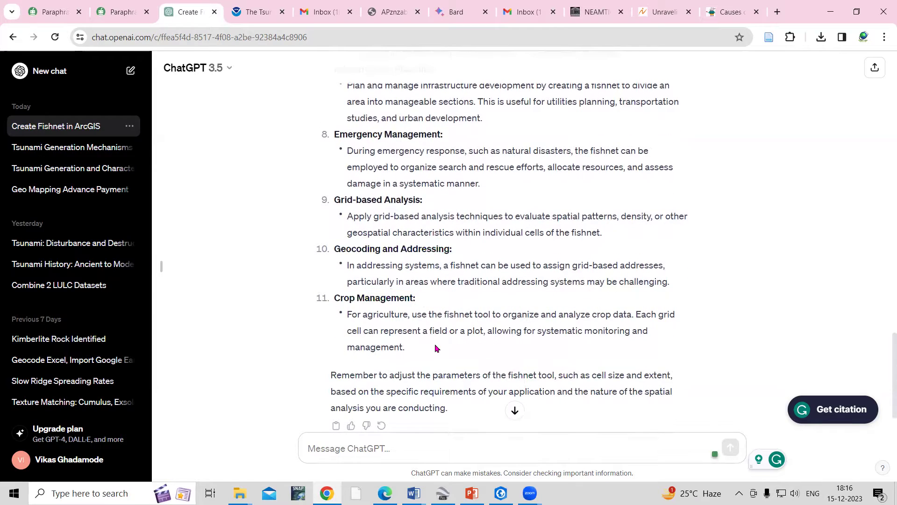
{"action": "scroll", "coordinate": [432, 304], "scroll_direction": "up", "scroll_amount": 2}
{"action": "scroll", "coordinate": [430, 215], "scroll_direction": "up", "scroll_amount": 3}
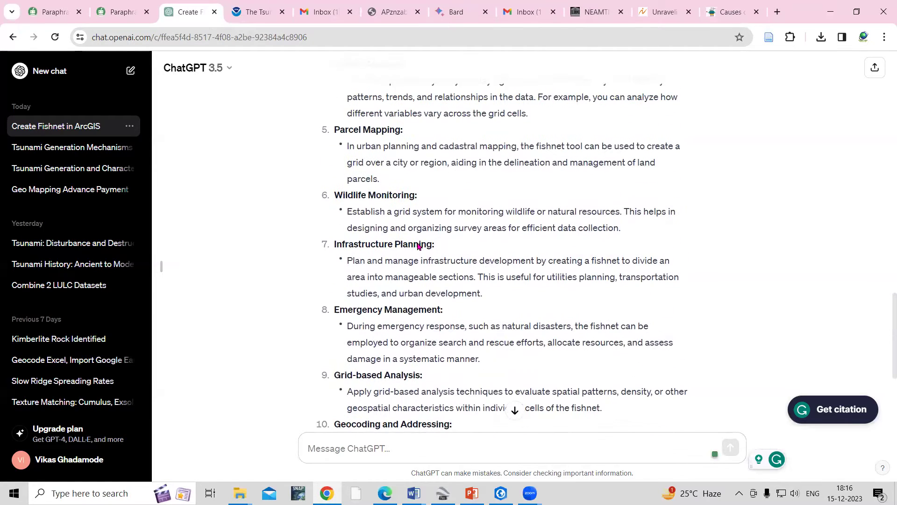
{"action": "scroll", "coordinate": [417, 246], "scroll_direction": "up", "scroll_amount": 3}
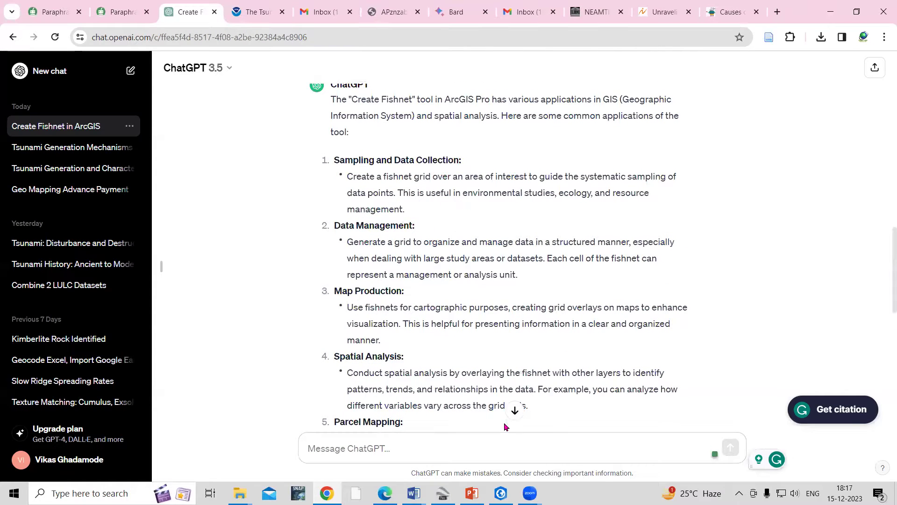
{"action": "left_click", "coordinate": [501, 494]}
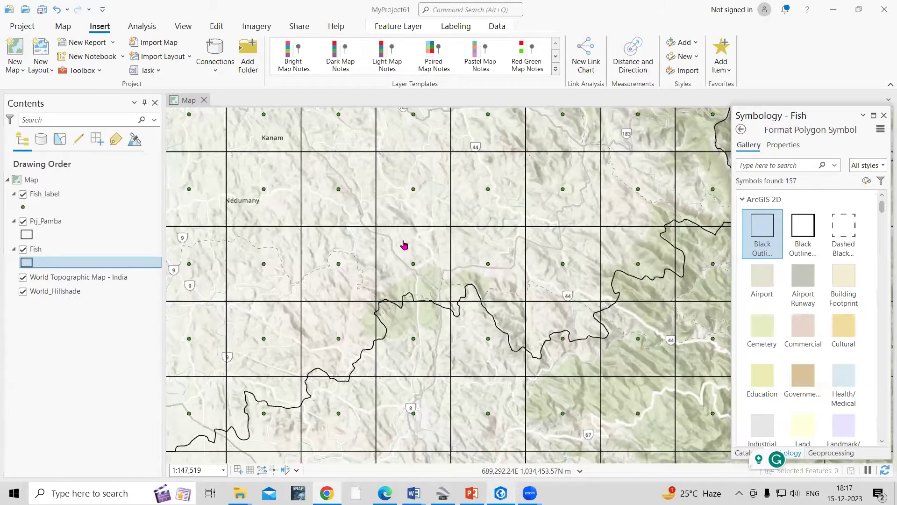
Hide the Fish_label points and Fish grid, keeping the Prj_Pamba boundary visible.
{"action": "scroll", "coordinate": [404, 245], "scroll_direction": "down", "scroll_amount": 3}
{"action": "scroll", "coordinate": [255, 266], "scroll_direction": "down", "scroll_amount": 2}
{"action": "left_click", "coordinate": [24, 196]}
{"action": "left_click", "coordinate": [25, 223]}
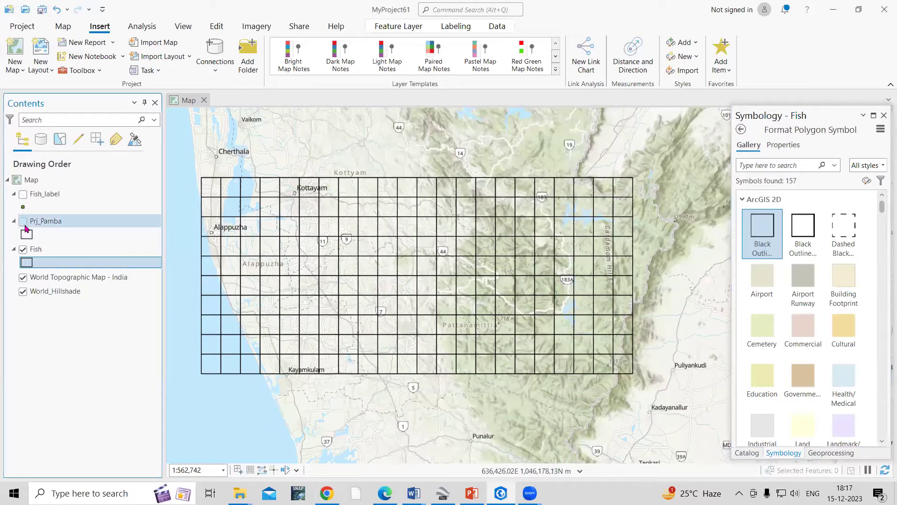
{"action": "left_click", "coordinate": [23, 249]}
{"action": "left_click", "coordinate": [23, 222]}
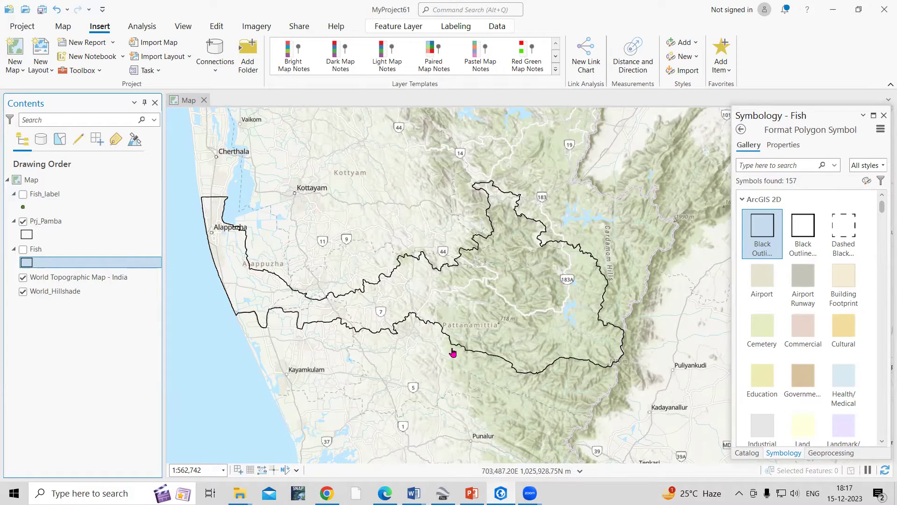
{"action": "left_click", "coordinate": [830, 454]}
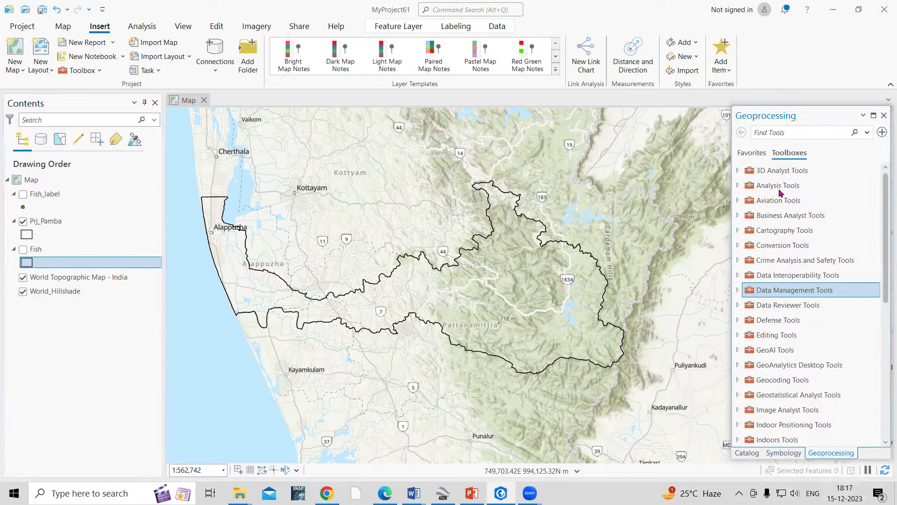
Open Create Fishnet from Data Management Tools > Sampling in the Geoprocessing pane.
{"action": "left_click", "coordinate": [183, 26]}
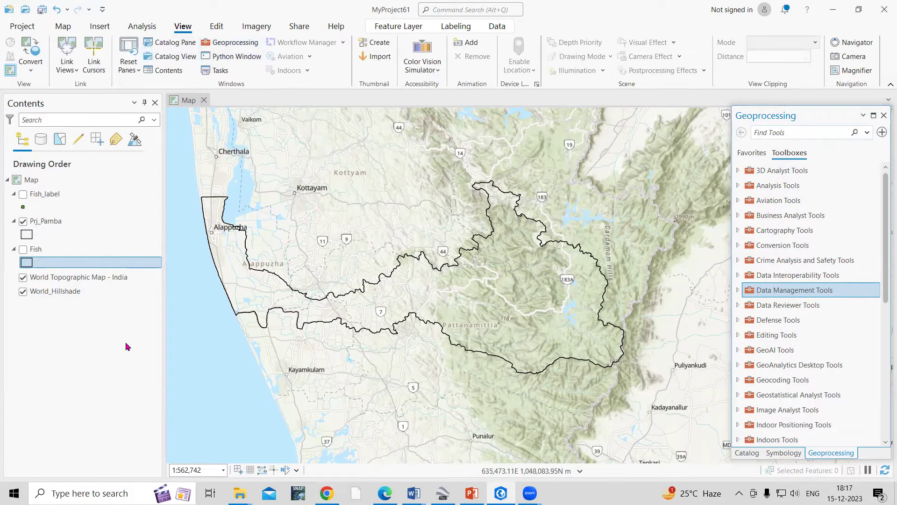
{"action": "double_click", "coordinate": [792, 290]}
{"action": "scroll", "coordinate": [792, 293], "scroll_direction": "down", "scroll_amount": 4}
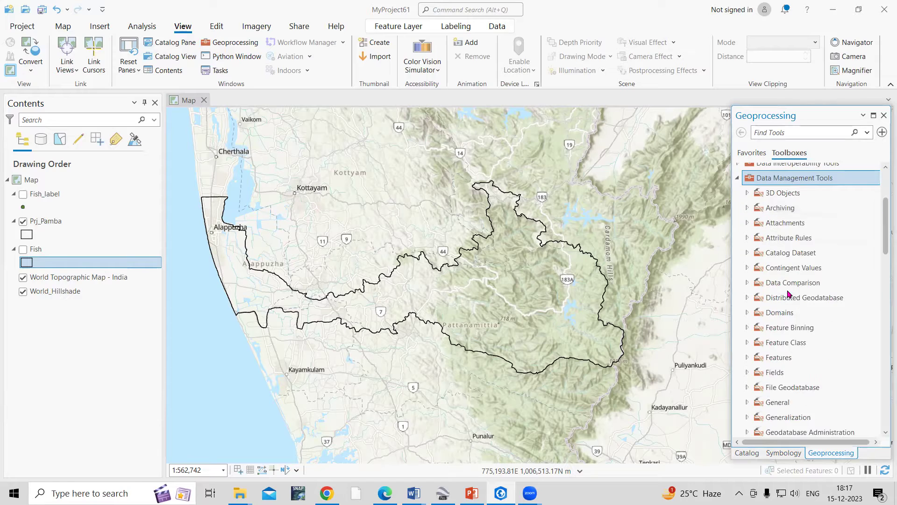
{"action": "scroll", "coordinate": [789, 293], "scroll_direction": "down", "scroll_amount": 1}
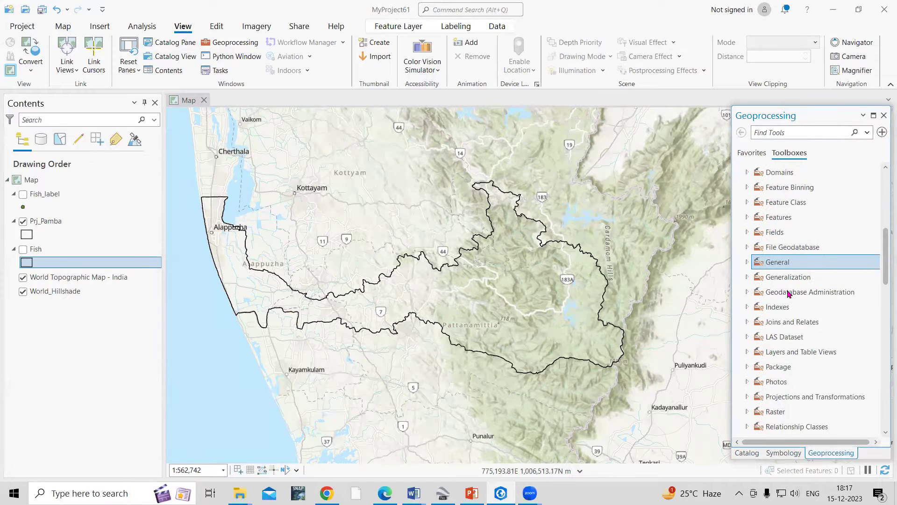
{"action": "scroll", "coordinate": [787, 296], "scroll_direction": "down", "scroll_amount": 4}
{"action": "double_click", "coordinate": [786, 331]}
{"action": "double_click", "coordinate": [785, 331]}
{"action": "double_click", "coordinate": [785, 331]}
{"action": "scroll", "coordinate": [834, 353], "scroll_direction": "down", "scroll_amount": 1}
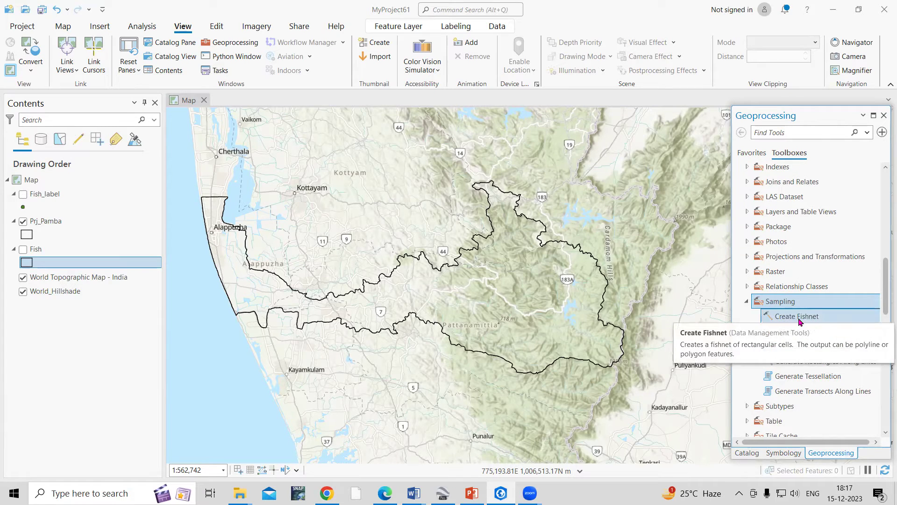
{"action": "left_click", "coordinate": [799, 318]}
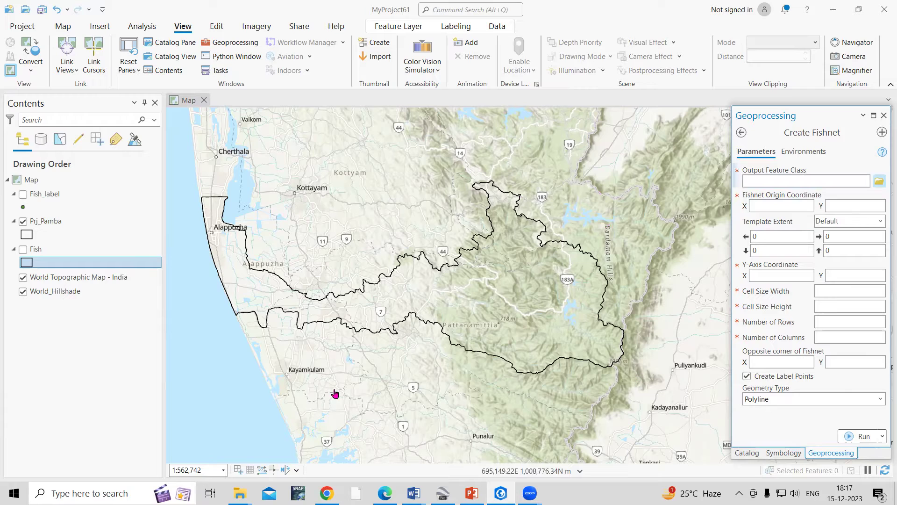
{"action": "left_click", "coordinate": [880, 183]}
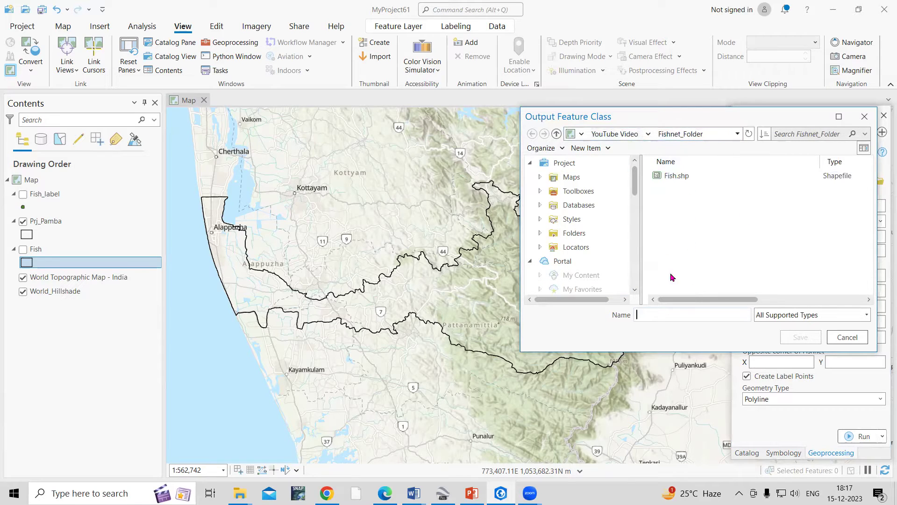
Set the Create Fishnet output feature class to a new shapefile named Fishnet.shp.
{"action": "left_click", "coordinate": [580, 150]}
{"action": "left_click", "coordinate": [713, 309]}
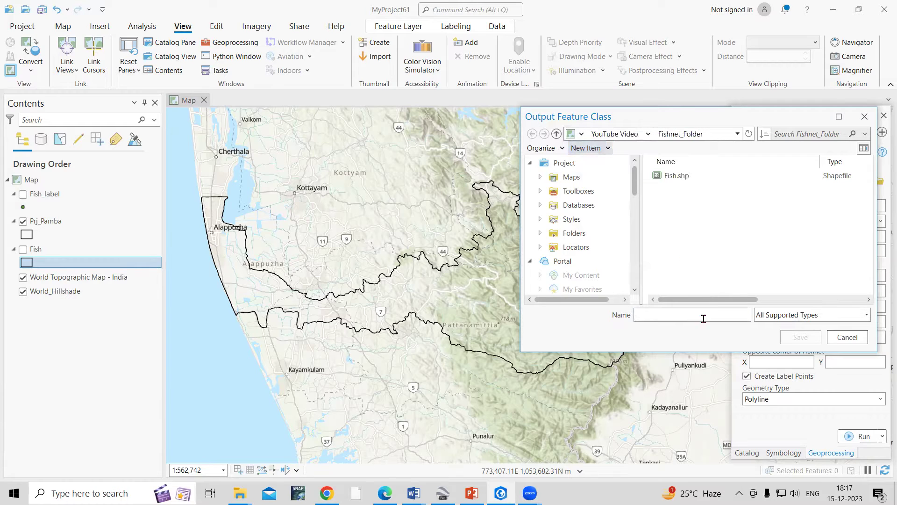
{"action": "left_click", "coordinate": [694, 316]}
{"action": "type", "text": "Fishnet"}
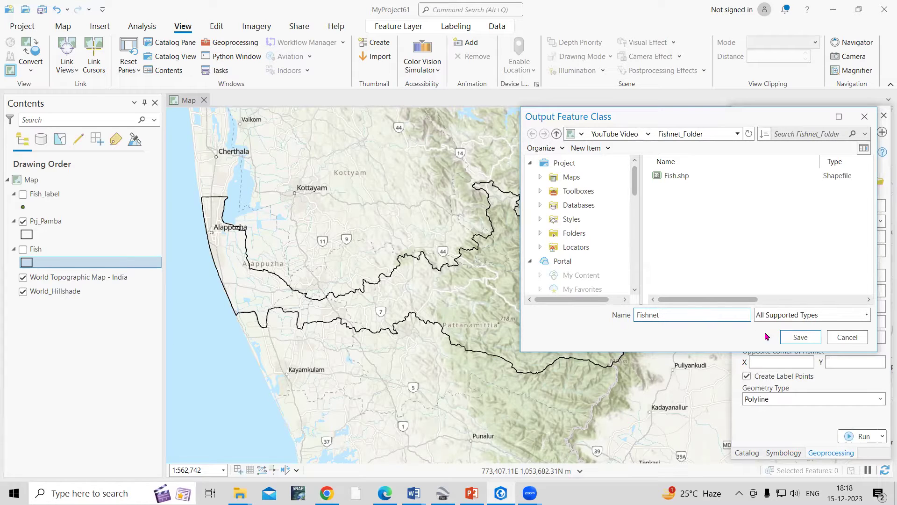
{"action": "left_click", "coordinate": [800, 337]}
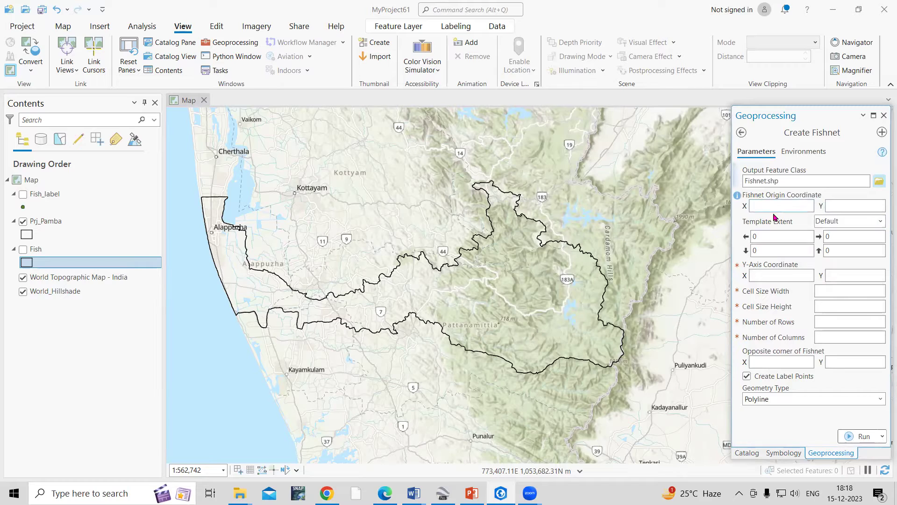
Set Template Extent to Same As layer Prj_Pamba, filling the origin and corner coordinates.
{"action": "left_click", "coordinate": [881, 223]}
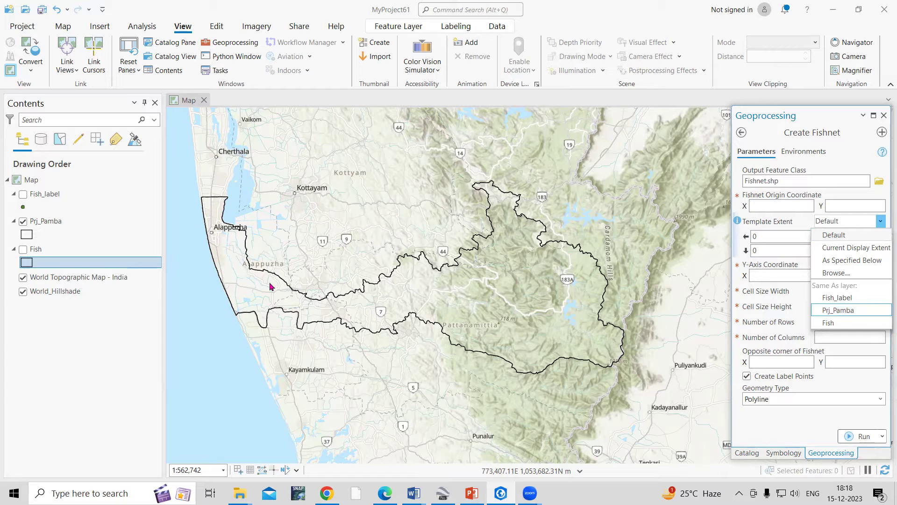
{"action": "left_click", "coordinate": [50, 225]}
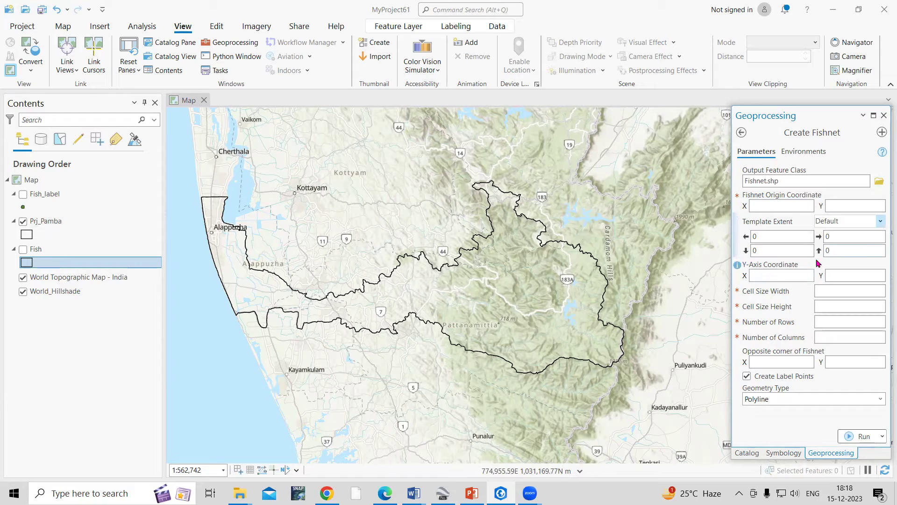
{"action": "left_click", "coordinate": [880, 222]}
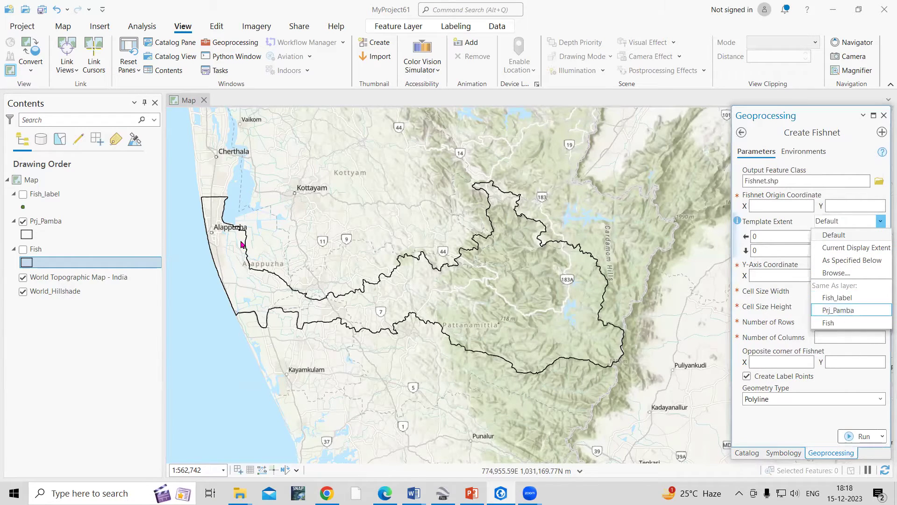
{"action": "left_click", "coordinate": [842, 312]}
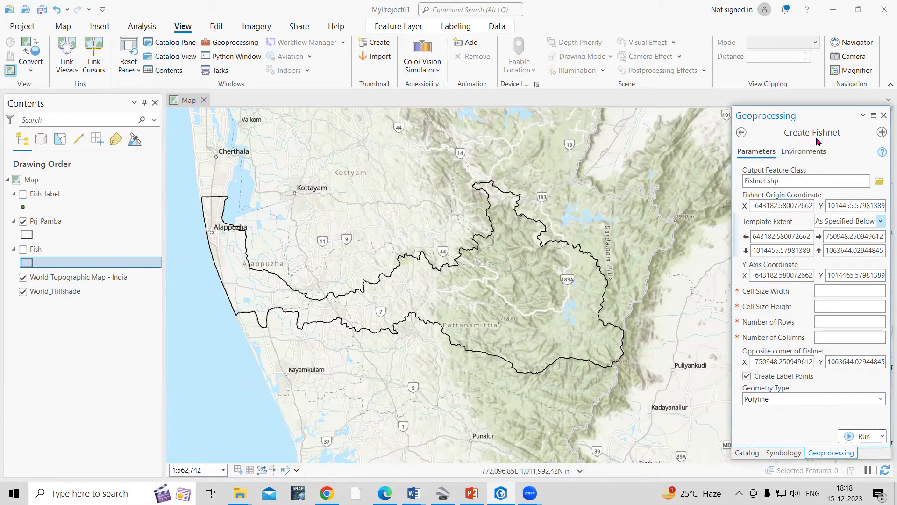
{"action": "left_click", "coordinate": [848, 290]}
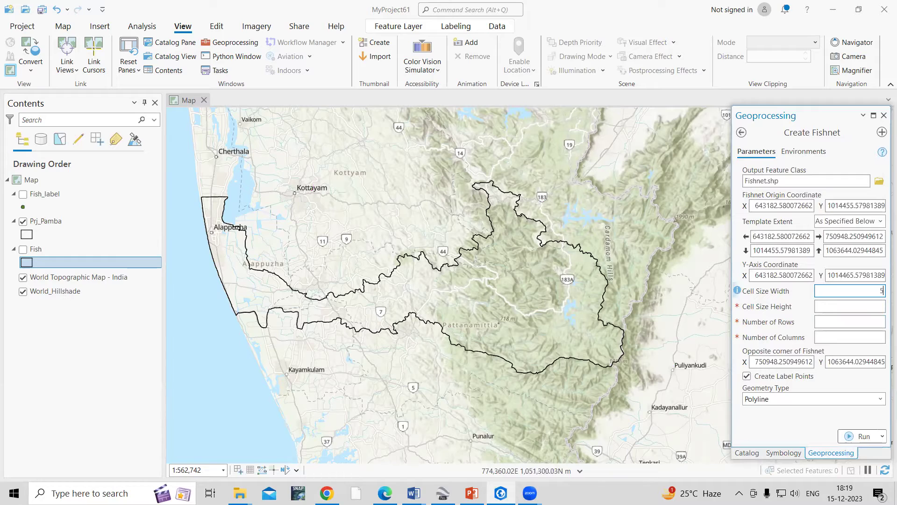
Use 5000 by 5000 cell width and height with Polygon geometry type.
{"action": "left_click", "coordinate": [873, 307]}
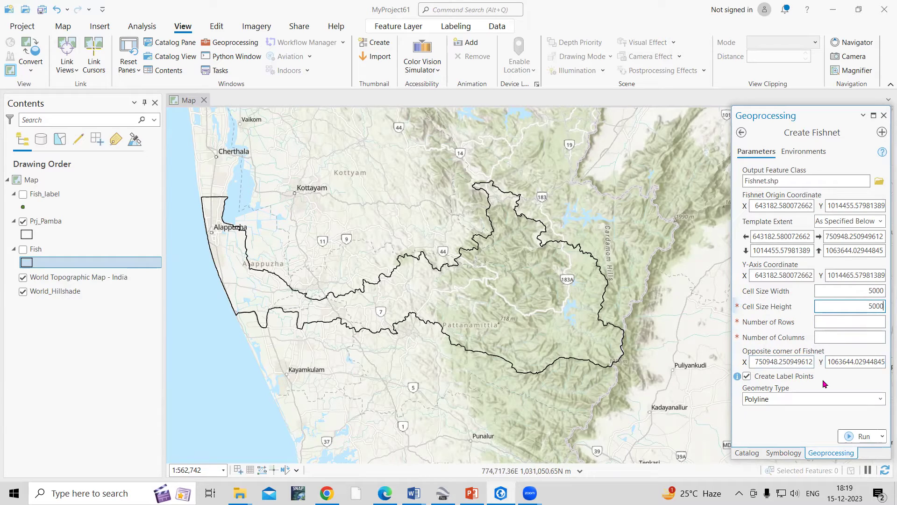
{"action": "left_click", "coordinate": [774, 338]}
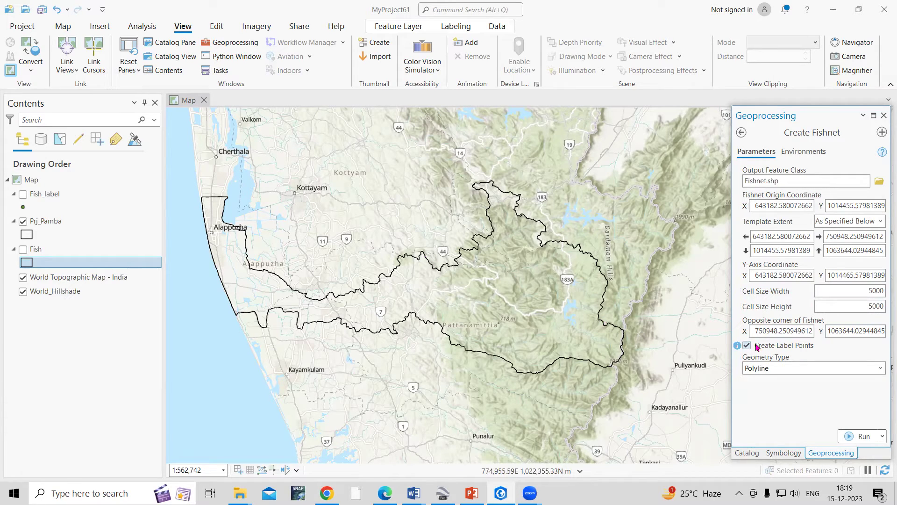
{"action": "left_click", "coordinate": [882, 372]}
{"action": "left_click", "coordinate": [778, 397]}
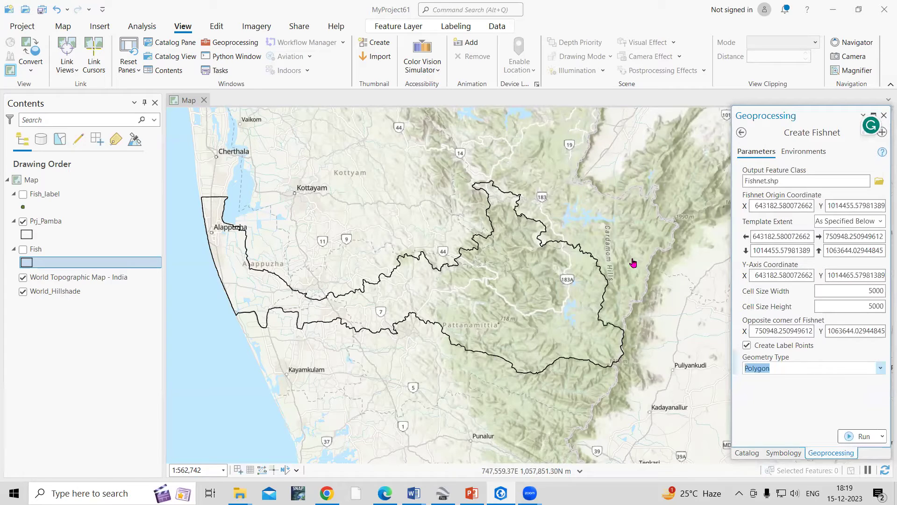
{"action": "left_click", "coordinate": [803, 153]}
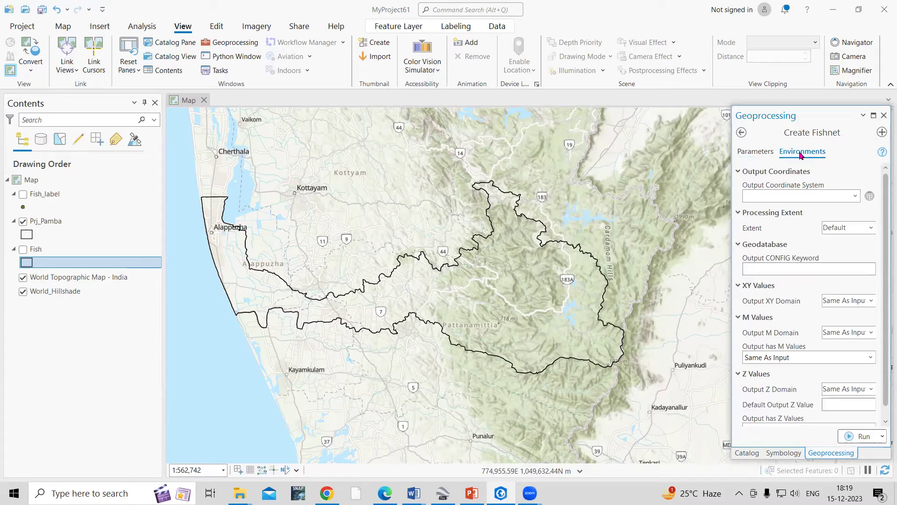
Set output coordinate system and processing extent to Prj_Pamba, then run Create Fishnet.
{"action": "left_click", "coordinate": [855, 196]}
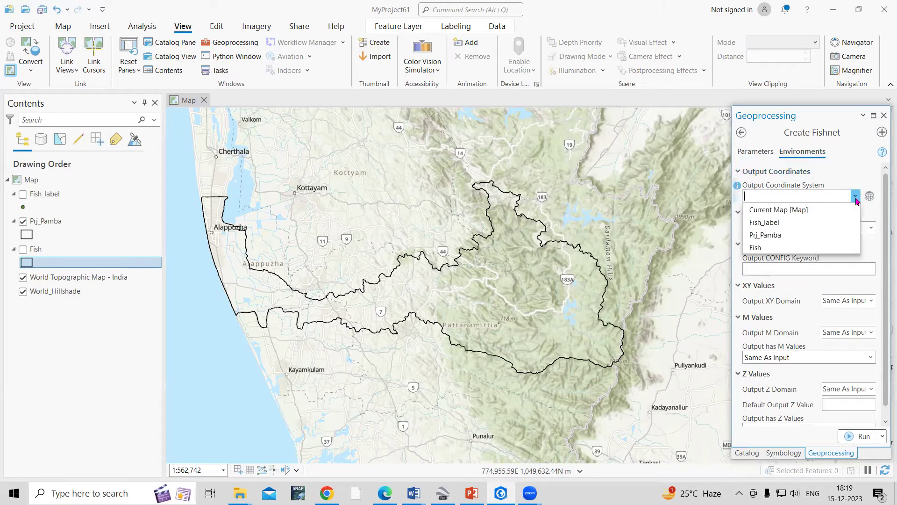
{"action": "left_click", "coordinate": [798, 235]}
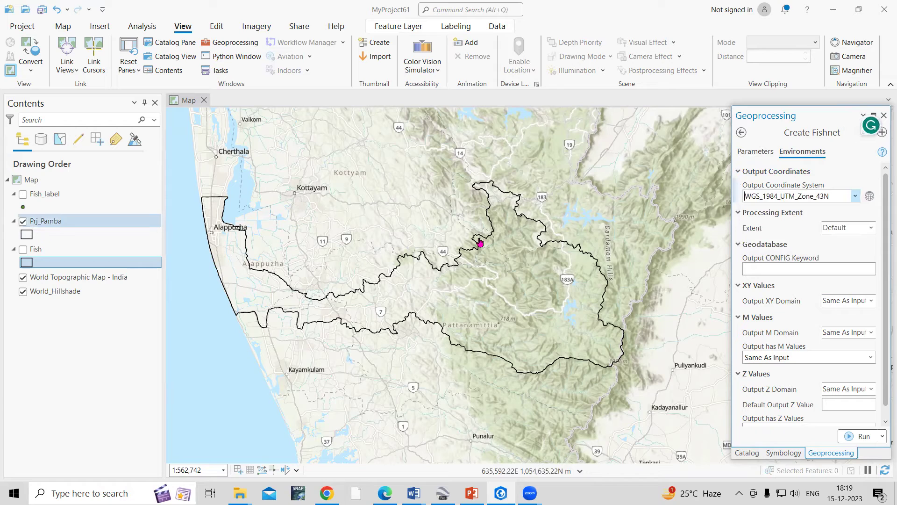
{"action": "left_click", "coordinate": [870, 228]}
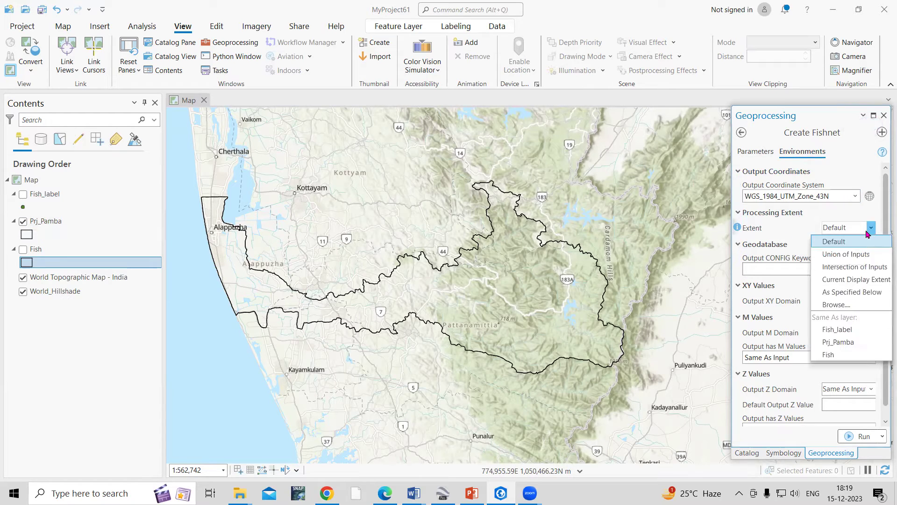
{"action": "left_click", "coordinate": [848, 344]}
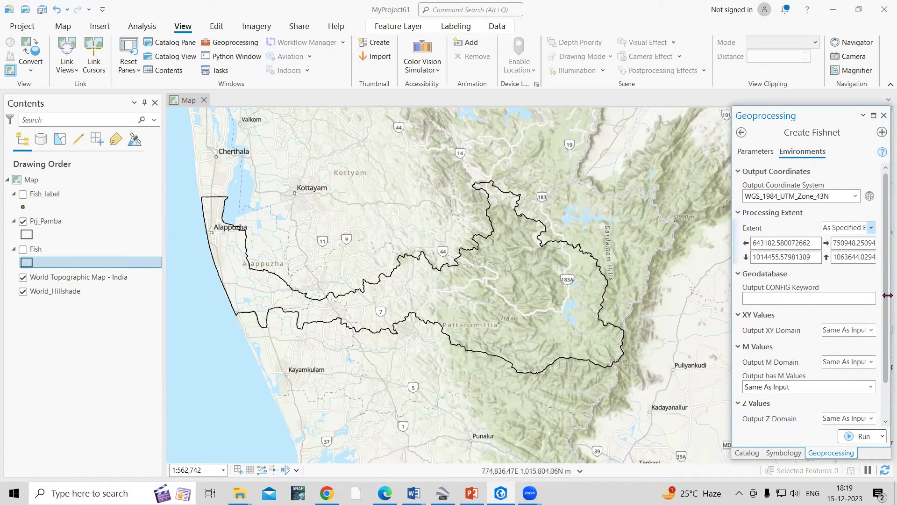
{"action": "scroll", "coordinate": [885, 353], "scroll_direction": "down", "scroll_amount": 2}
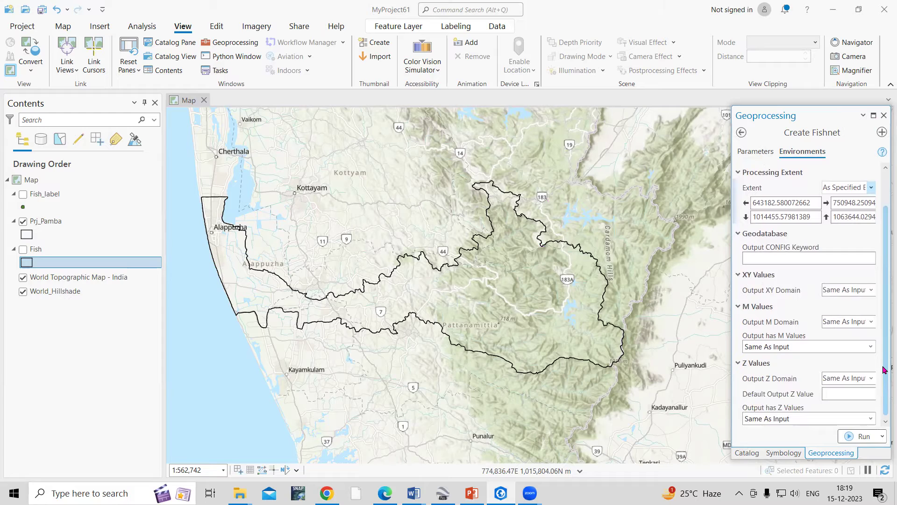
{"action": "left_click", "coordinate": [856, 440]}
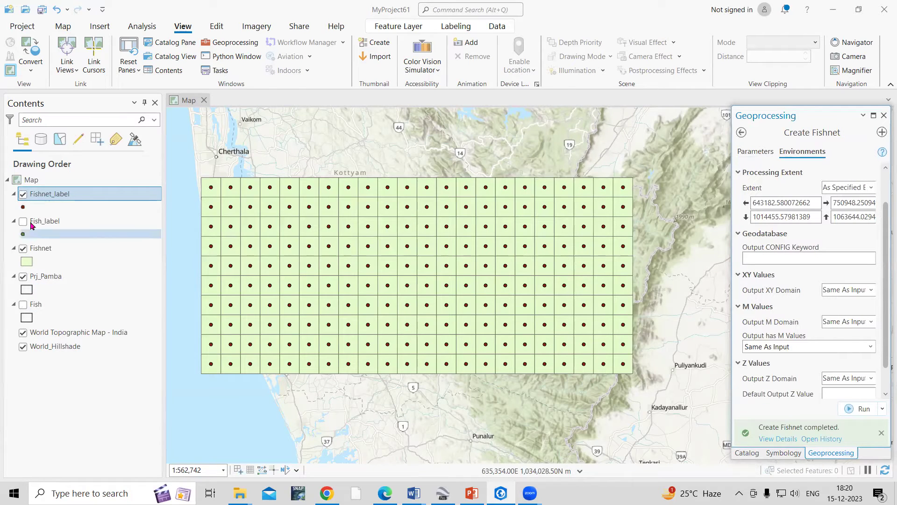
Hide Fishnet_label and symbolize the Fishnet layer with the Black Outline symbol.
{"action": "left_click", "coordinate": [23, 194]}
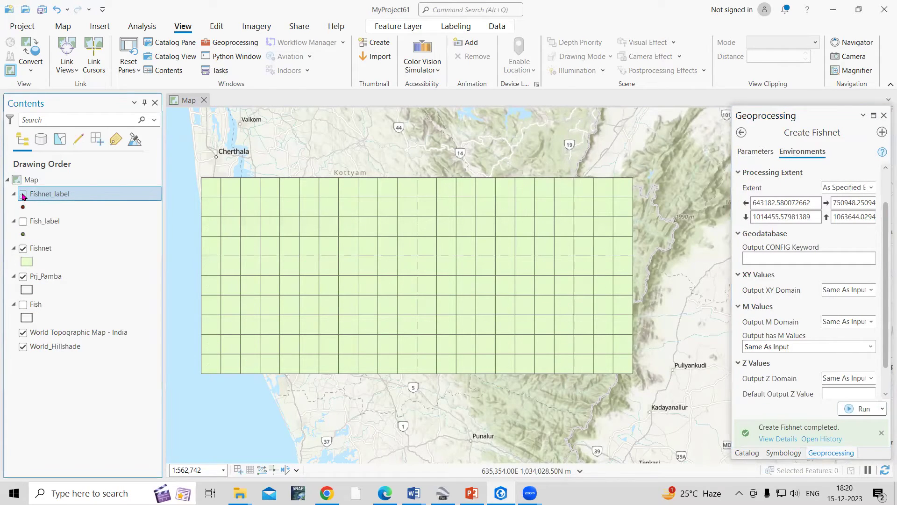
{"action": "left_click", "coordinate": [26, 262]}
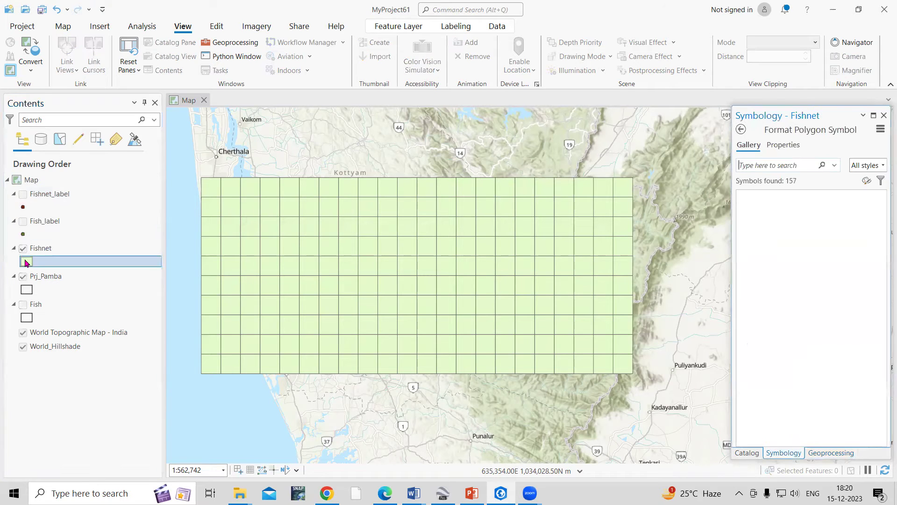
{"action": "left_click", "coordinate": [765, 228]}
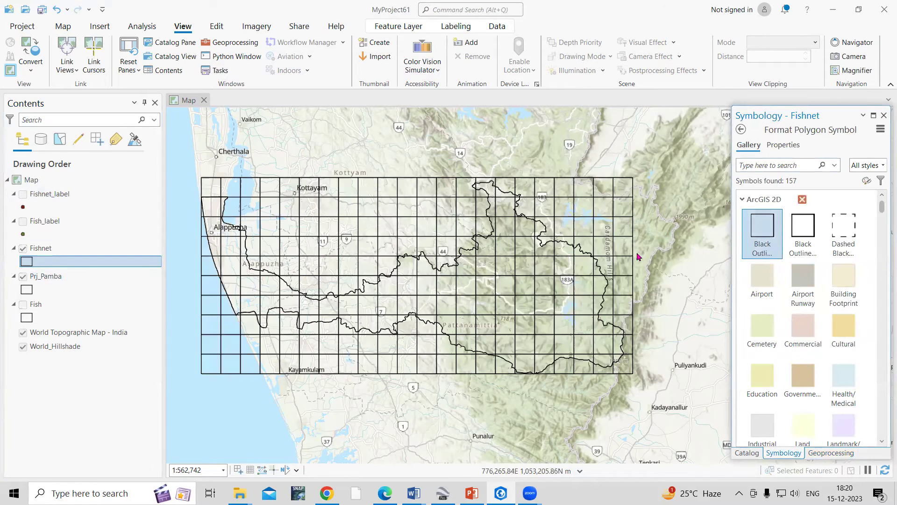
{"action": "scroll", "coordinate": [441, 271], "scroll_direction": "up", "scroll_amount": 2}
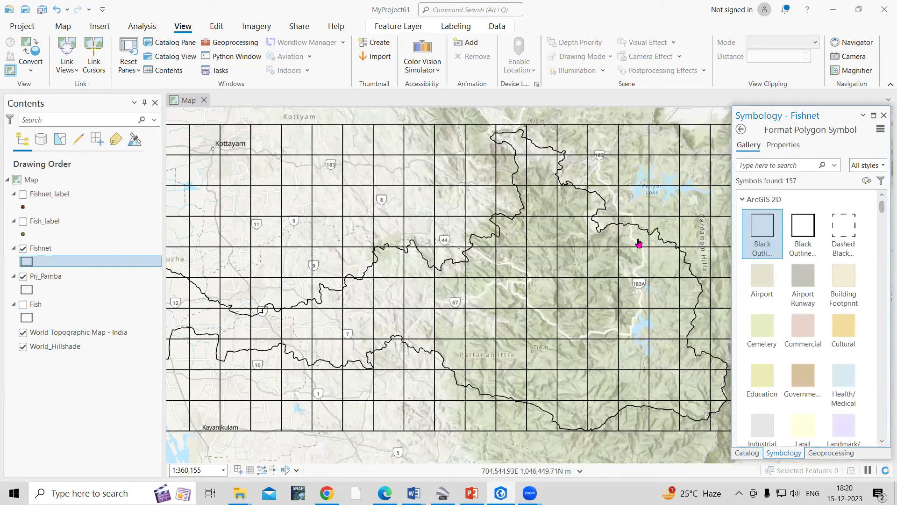
{"action": "scroll", "coordinate": [473, 314], "scroll_direction": "down", "scroll_amount": 2}
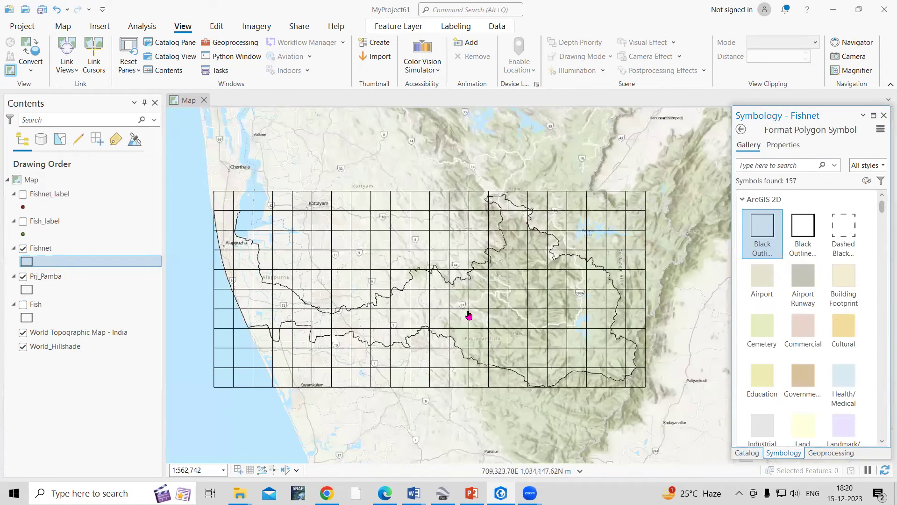
{"action": "scroll", "coordinate": [554, 319], "scroll_direction": "down", "scroll_amount": 2}
{"action": "scroll", "coordinate": [492, 292], "scroll_direction": "up", "scroll_amount": 2}
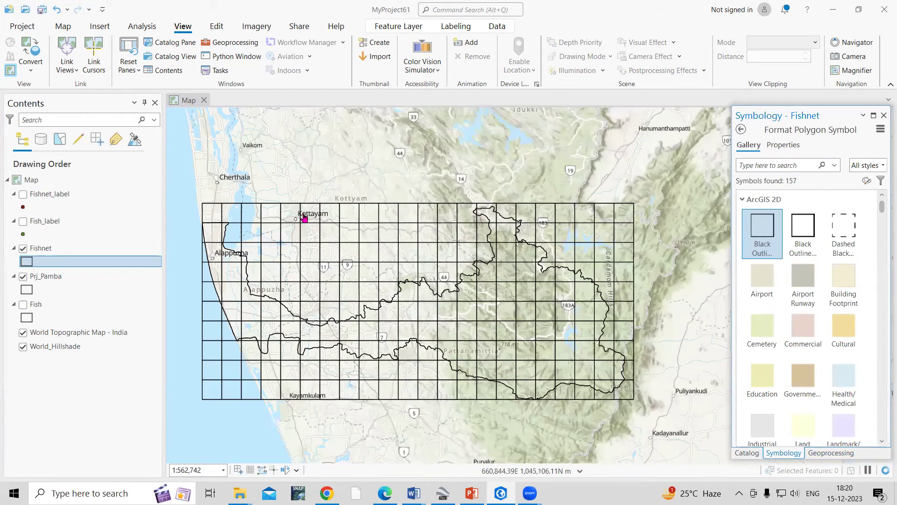
Hide Fishnet and Prj_Pamba, restore the previous map extent, and reopen the Environments extent choices.
{"action": "left_click", "coordinate": [23, 248]}
{"action": "left_click", "coordinate": [23, 276]}
{"action": "scroll", "coordinate": [285, 342], "scroll_direction": "down", "scroll_amount": 1}
{"action": "scroll", "coordinate": [265, 339], "scroll_direction": "down", "scroll_amount": 1}
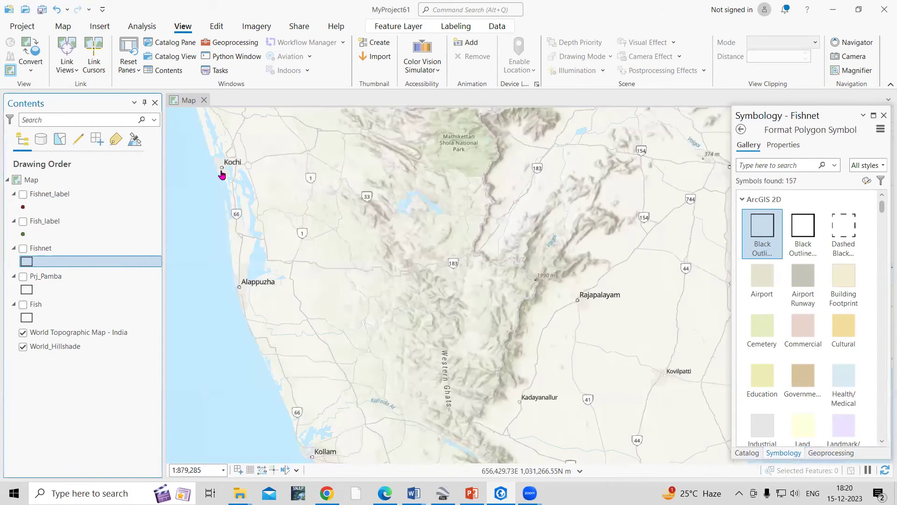
{"action": "key", "text": "comma"}
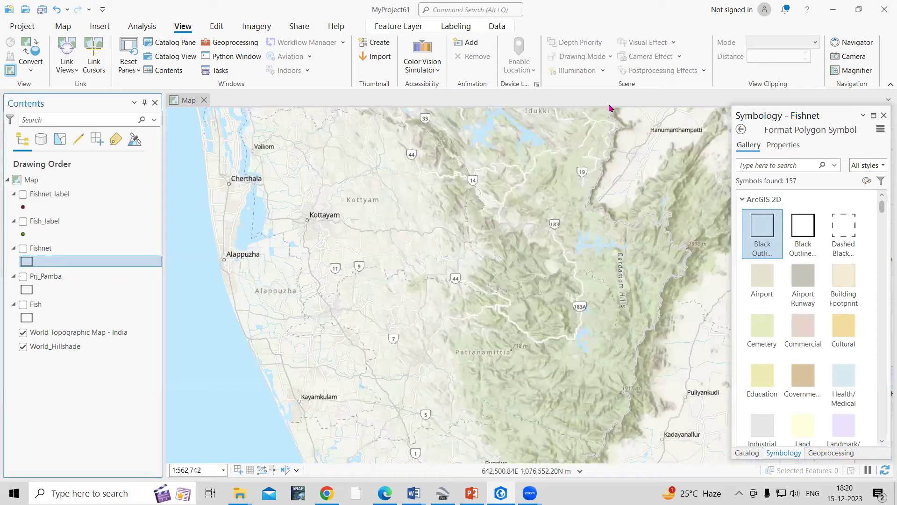
{"action": "left_click", "coordinate": [821, 456]}
{"action": "left_click", "coordinate": [872, 188]}
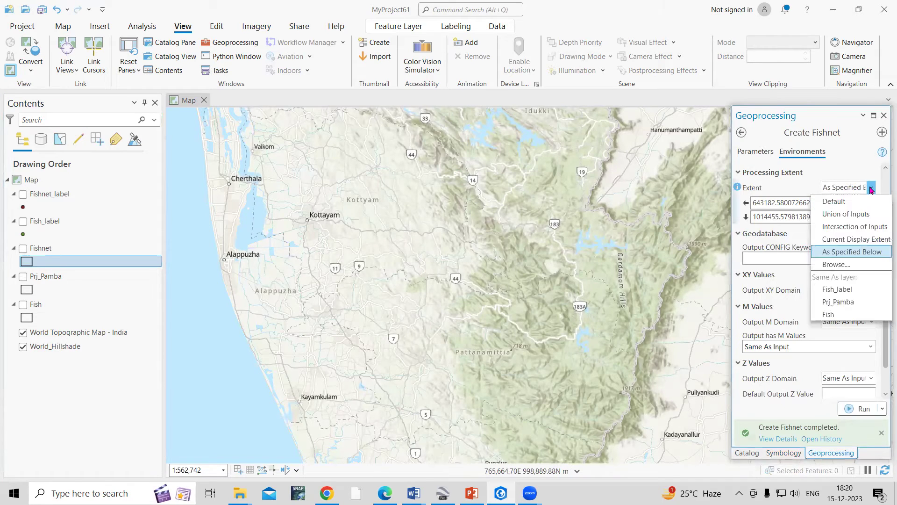
Set both template and processing extents to Current Display Extent and run Create Fishnet.
{"action": "left_click", "coordinate": [863, 242]}
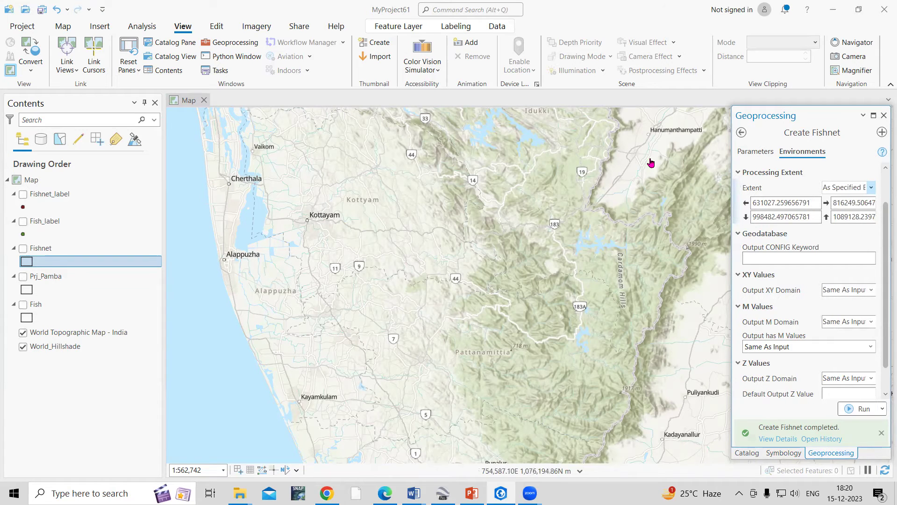
{"action": "left_click", "coordinate": [755, 151]}
{"action": "left_click", "coordinate": [881, 221]}
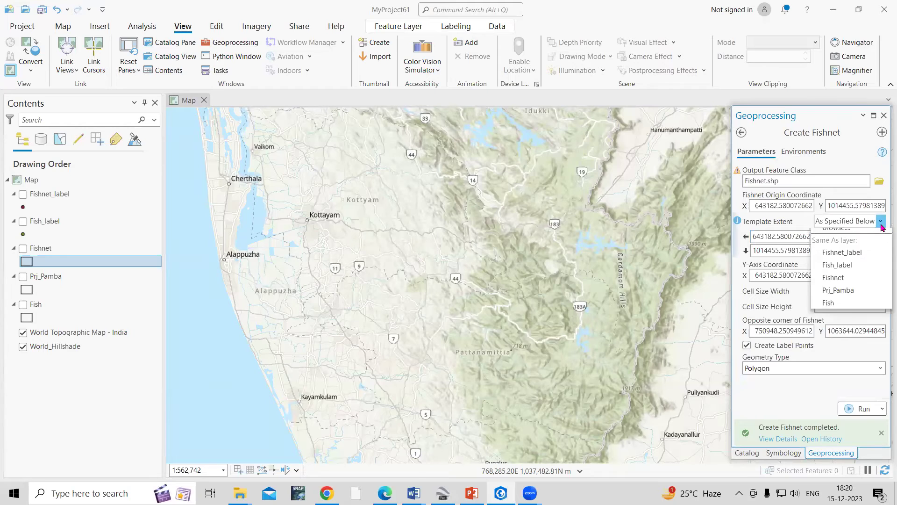
{"action": "left_click", "coordinate": [868, 247]}
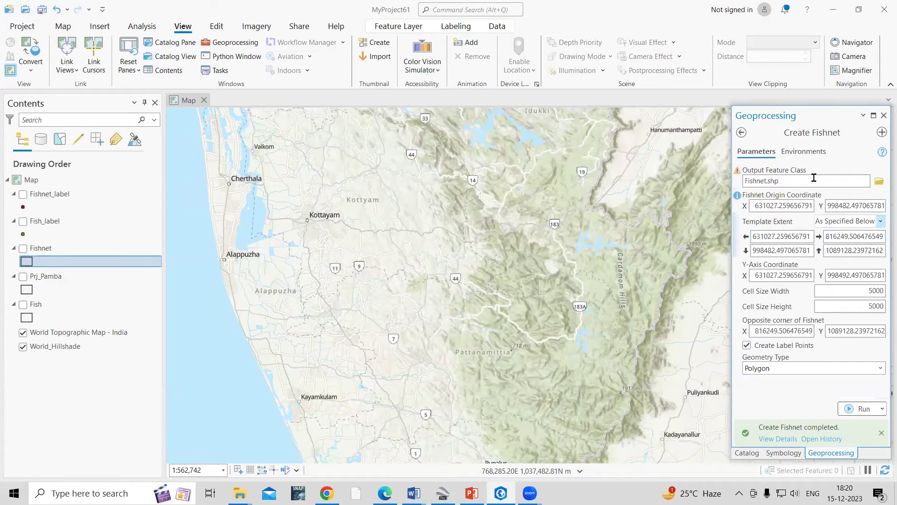
{"action": "left_click", "coordinate": [814, 154]}
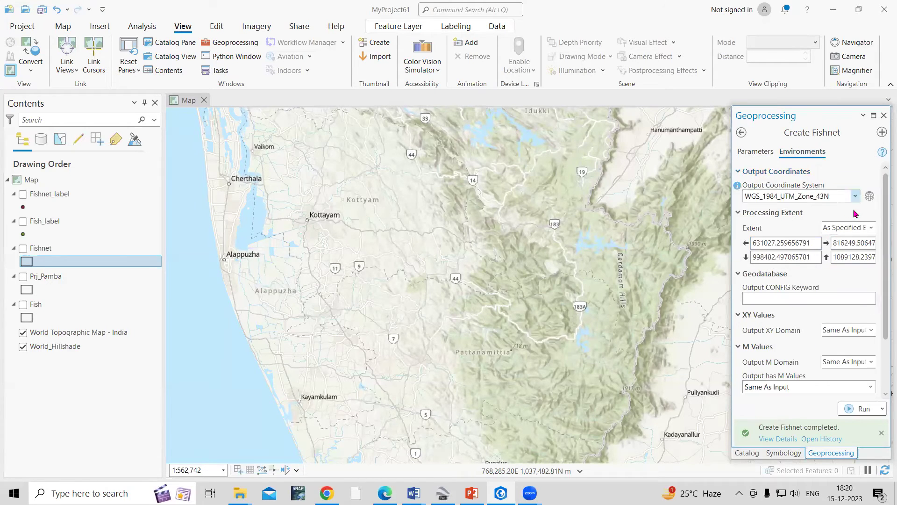
{"action": "left_click", "coordinate": [872, 230]}
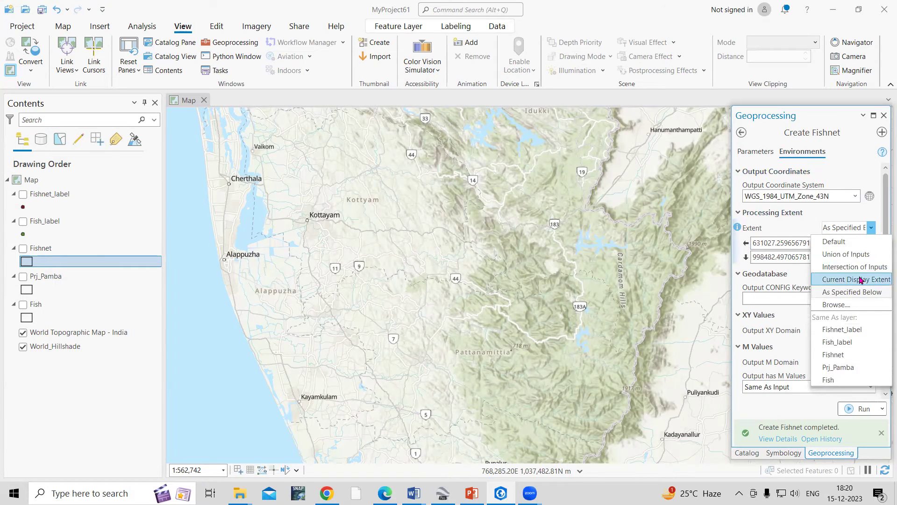
{"action": "left_click", "coordinate": [863, 279]}
{"action": "left_click", "coordinate": [766, 154]}
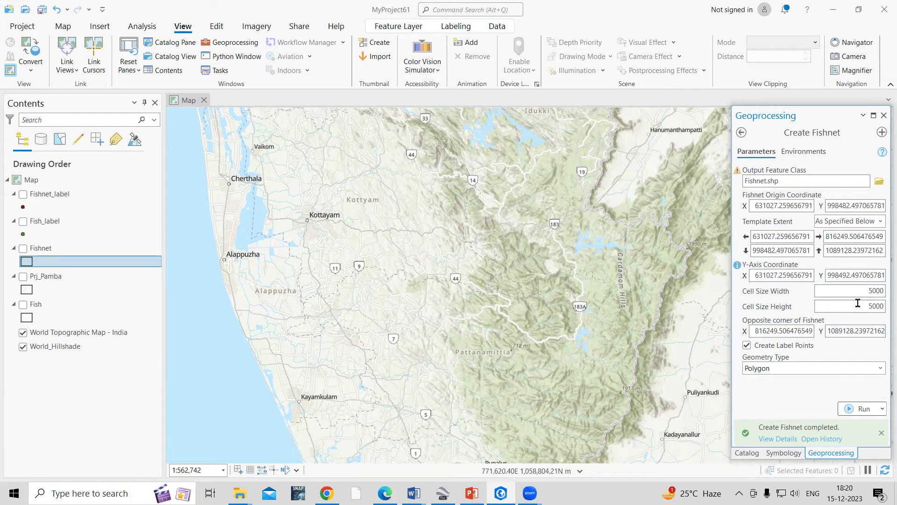
{"action": "left_click", "coordinate": [865, 408]}
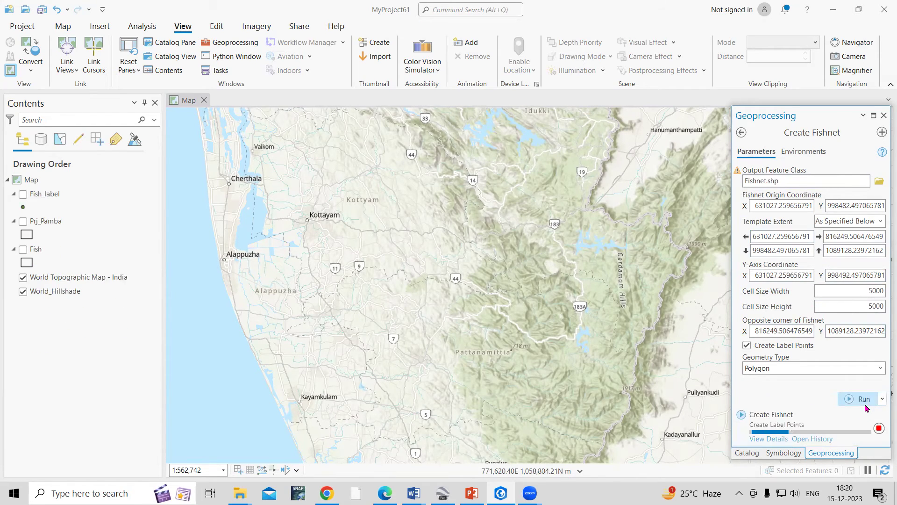
Move the Fishnet layer above Fish_label in the Contents drawing order.
{"action": "scroll", "coordinate": [414, 281], "scroll_direction": "down", "scroll_amount": 2}
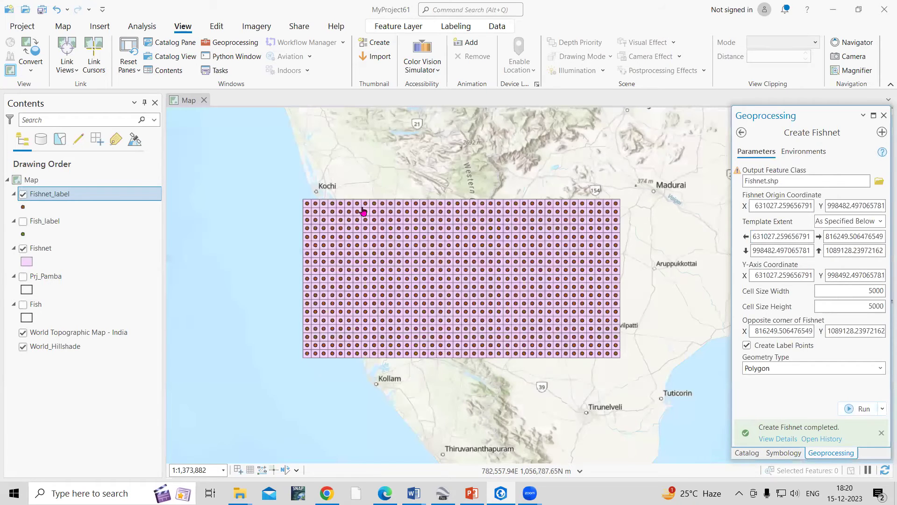
{"action": "scroll", "coordinate": [363, 210], "scroll_direction": "up", "scroll_amount": 3}
{"action": "scroll", "coordinate": [419, 229], "scroll_direction": "down", "scroll_amount": 2}
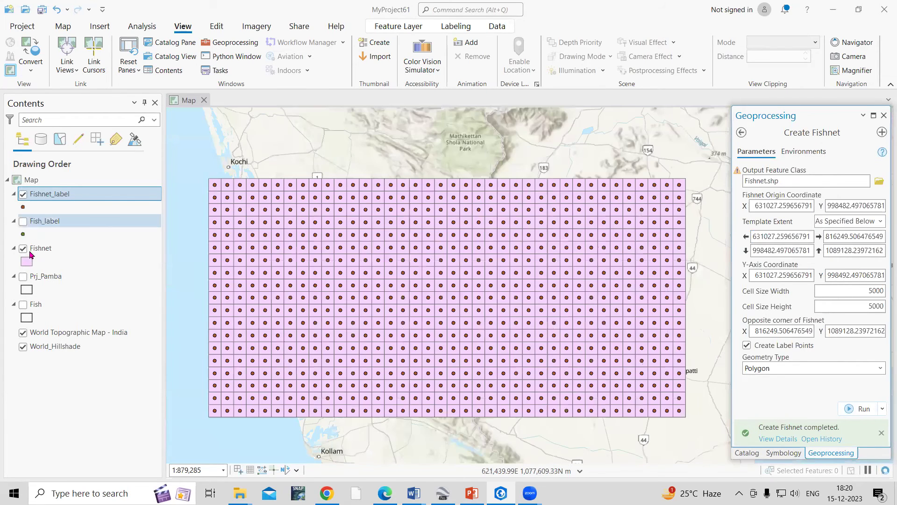
{"action": "left_click", "coordinate": [55, 281]}
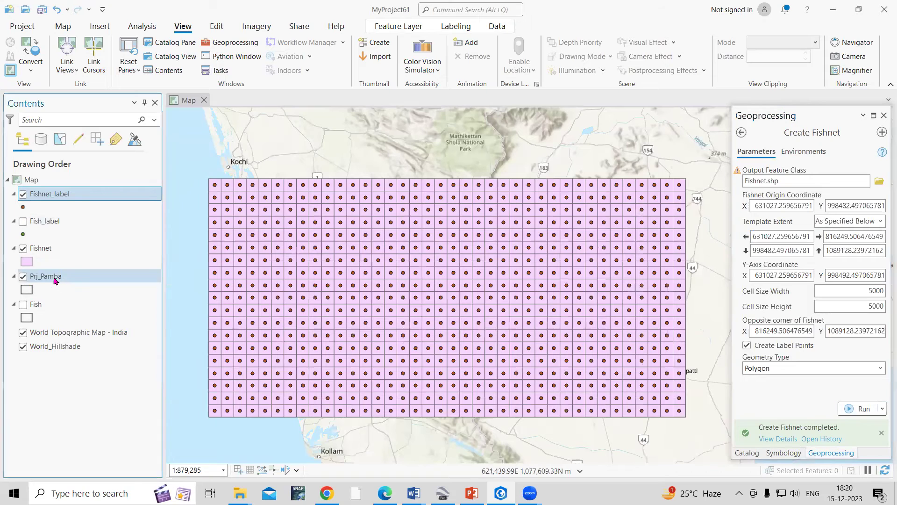
{"action": "left_click", "coordinate": [25, 279]}
{"action": "mouse_move", "coordinate": [38, 249]}
{"action": "left_mouse_down"}
{"action": "mouse_move", "coordinate": [41, 195]}
{"action": "mouse_move", "coordinate": [46, 201]}
{"action": "mouse_move", "coordinate": [36, 226]}
{"action": "mouse_move", "coordinate": [37, 198]}
{"action": "left_mouse_up"}
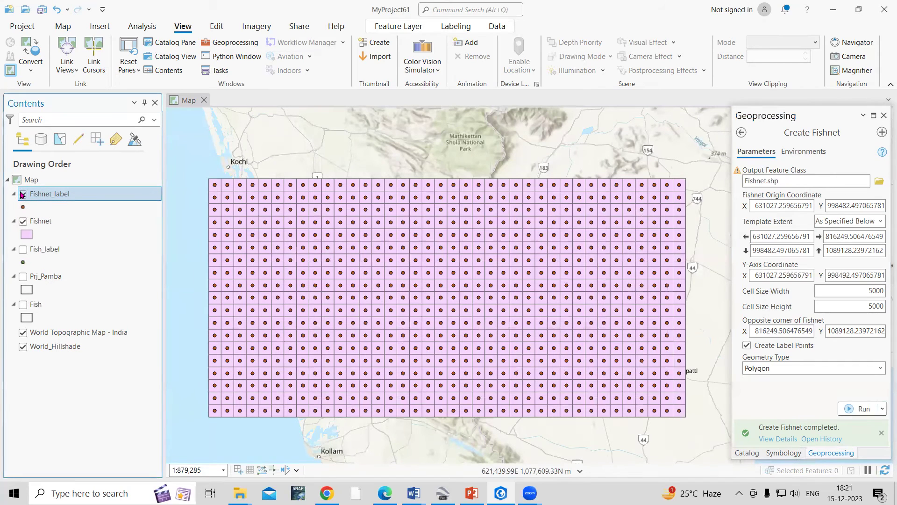
Compare the old and new layers, leaving the Fishnet grid and Fishnet_label points visible.
{"action": "left_click", "coordinate": [23, 196]}
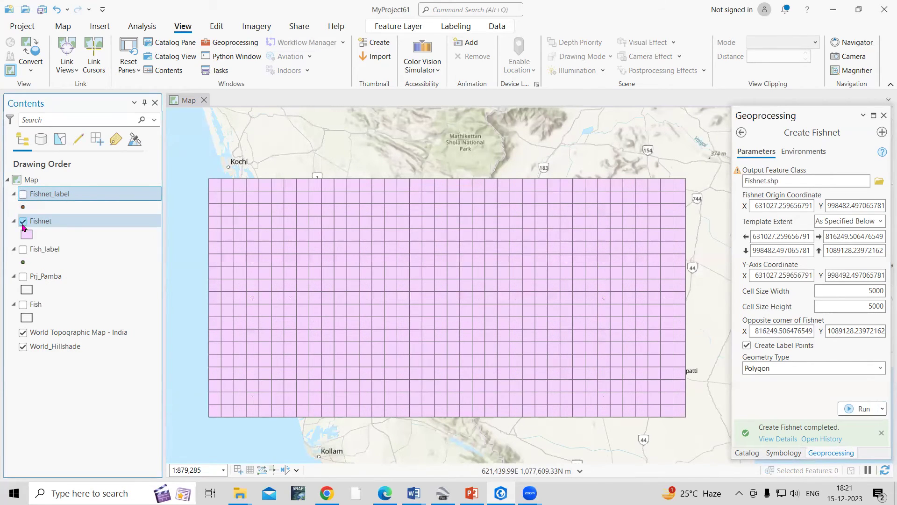
{"action": "left_click", "coordinate": [23, 223]}
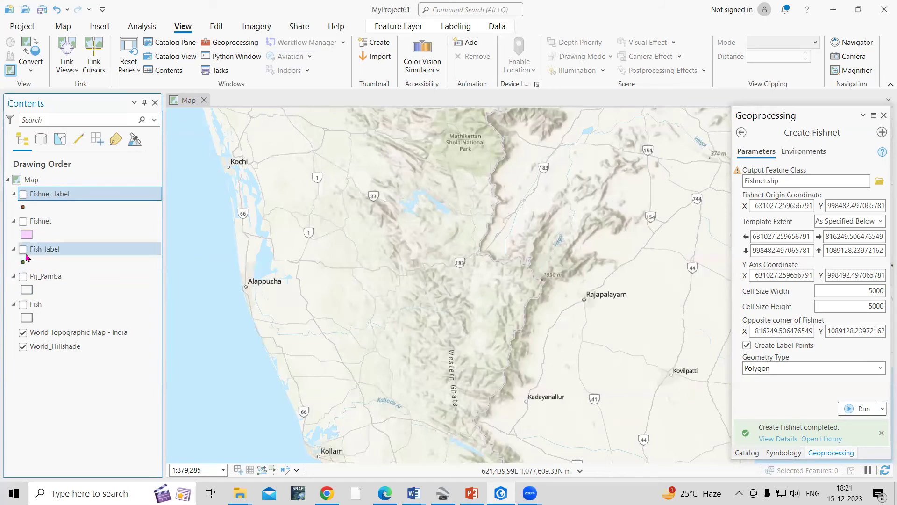
{"action": "left_click", "coordinate": [22, 251]}
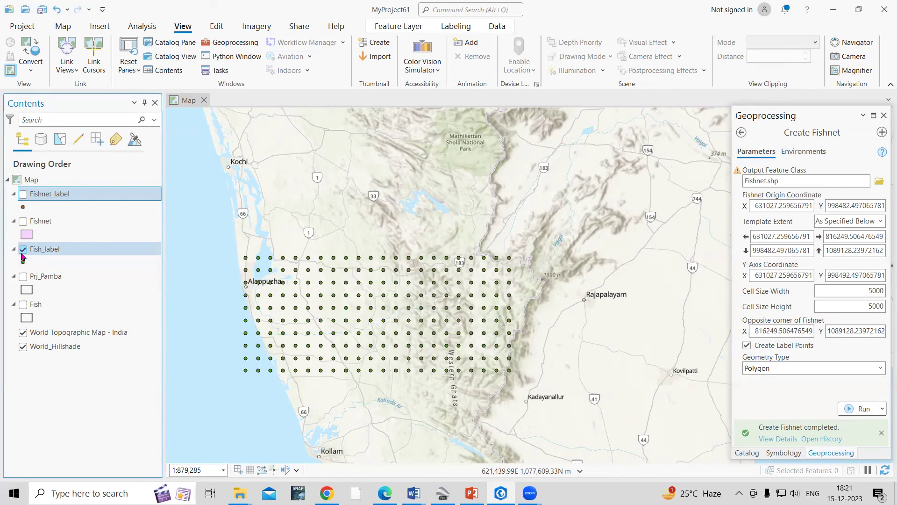
{"action": "left_click", "coordinate": [22, 250]}
{"action": "left_click", "coordinate": [22, 195]}
{"action": "left_click", "coordinate": [22, 196]}
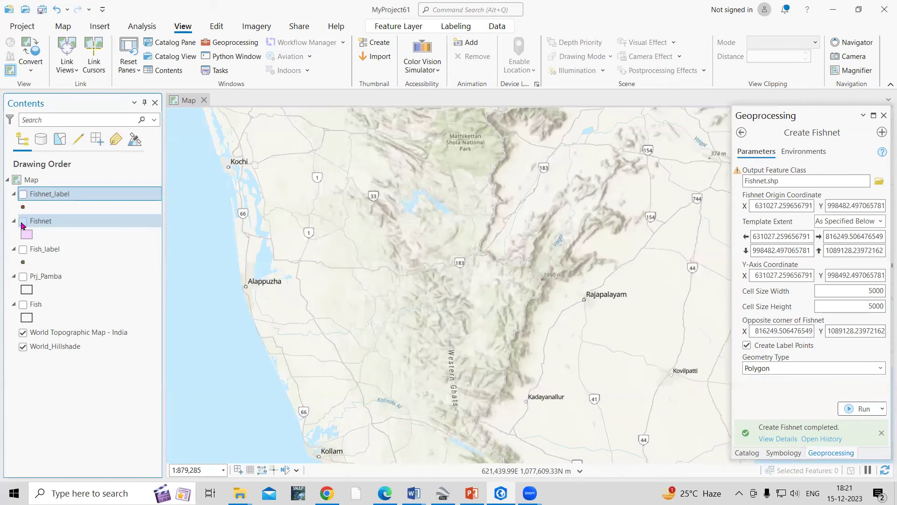
{"action": "left_click", "coordinate": [23, 221]}
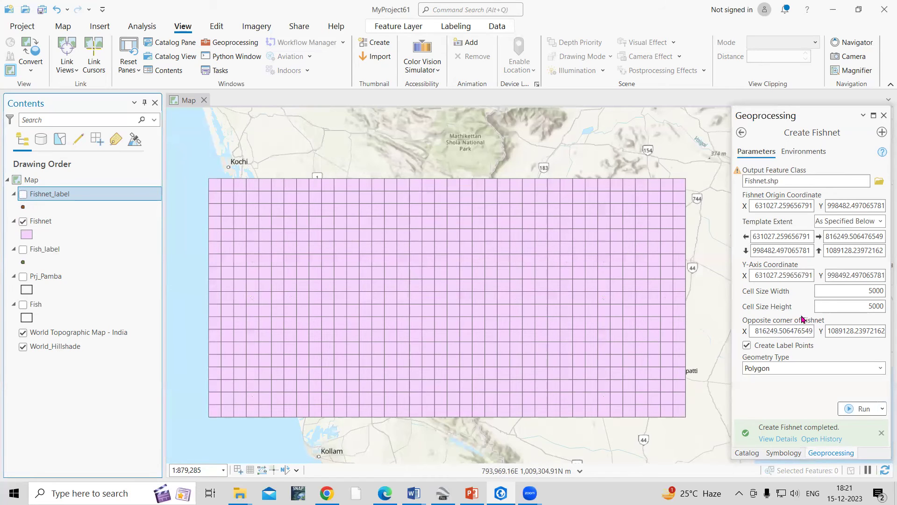
{"action": "left_click", "coordinate": [22, 194]}
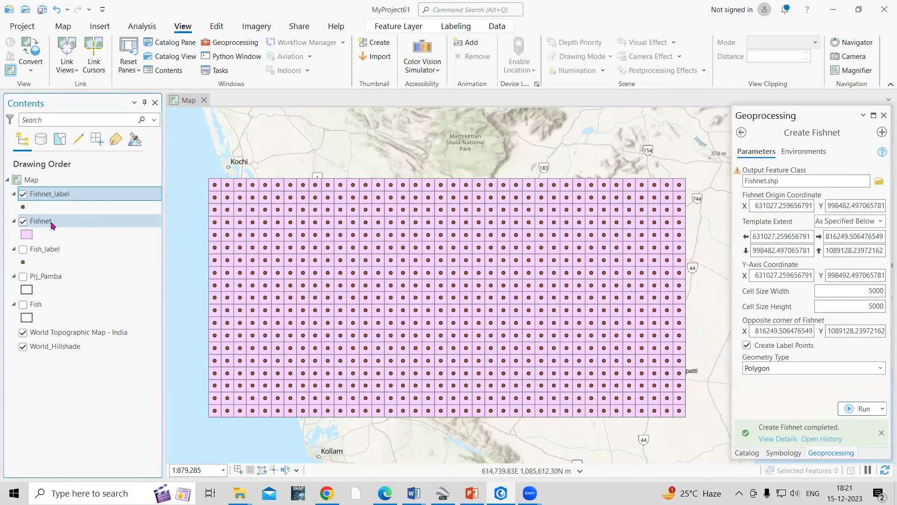
Open the Fishnet layer's attribute table.
{"action": "left_click", "coordinate": [52, 221]}
{"action": "right_click", "coordinate": [52, 221]}
{"action": "left_click", "coordinate": [91, 132]}
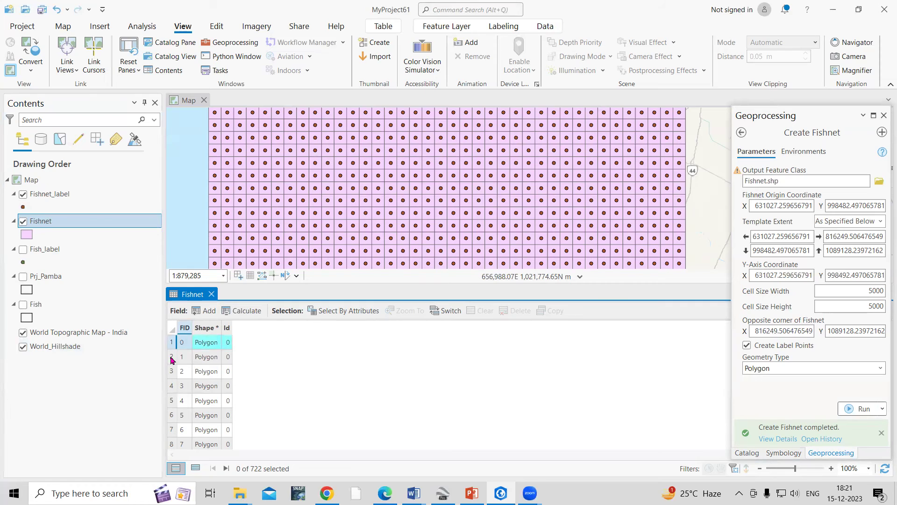
Zoom to the first fishnet cell, select the second record, then close the table and zoom back out.
{"action": "double_click", "coordinate": [171, 342]}
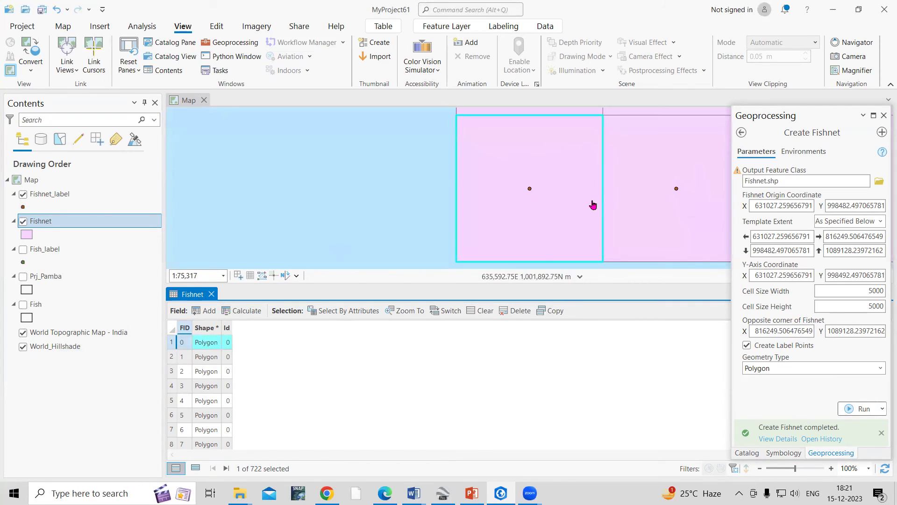
{"action": "left_click", "coordinate": [169, 358]}
{"action": "left_click", "coordinate": [211, 294]}
{"action": "scroll", "coordinate": [328, 314], "scroll_direction": "down", "scroll_amount": 10}
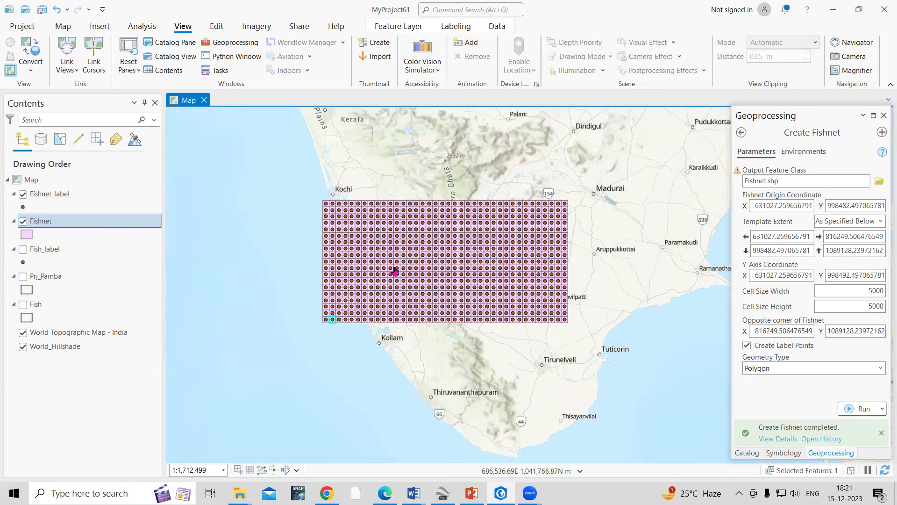